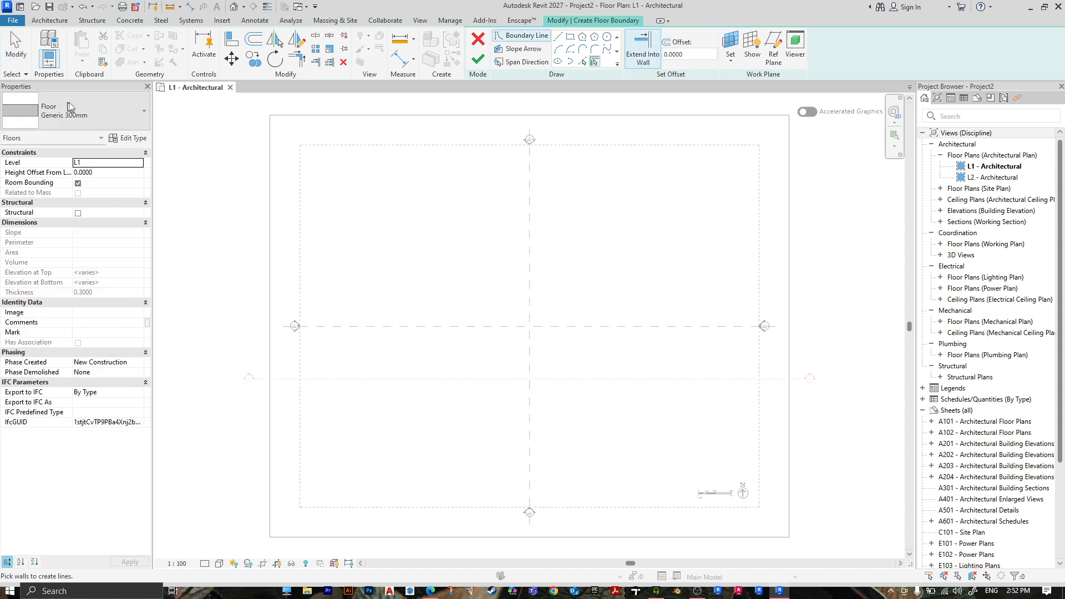
# - Create a Concrete 100mm floor from a closed four-sided line boundary in the plan's upper-left quadrant, with a vertical right edge about 17 m long
pyautogui.click(94, 111)
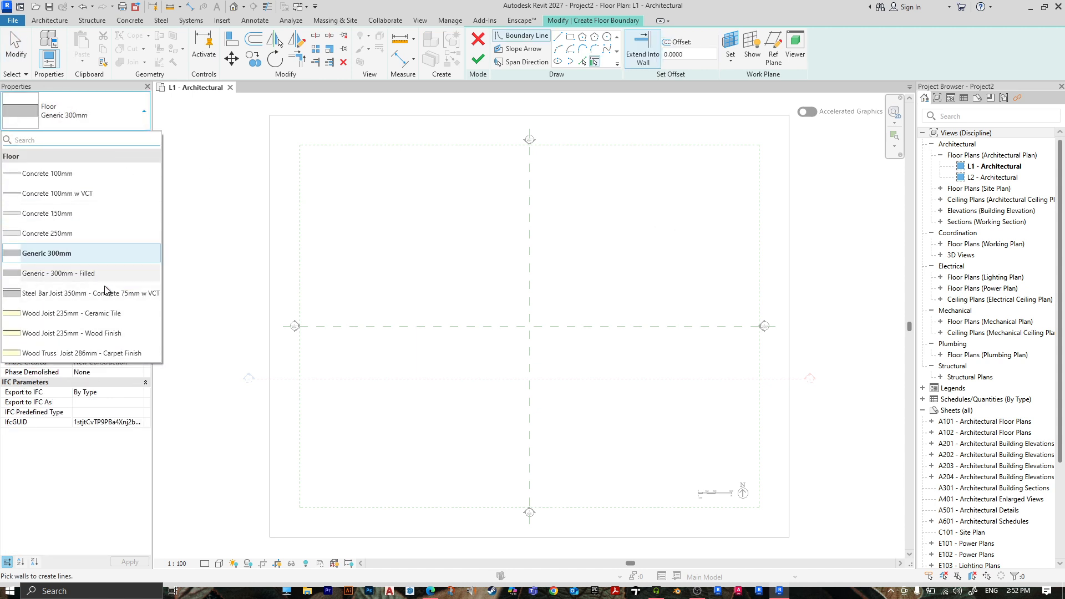
pyautogui.click(67, 179)
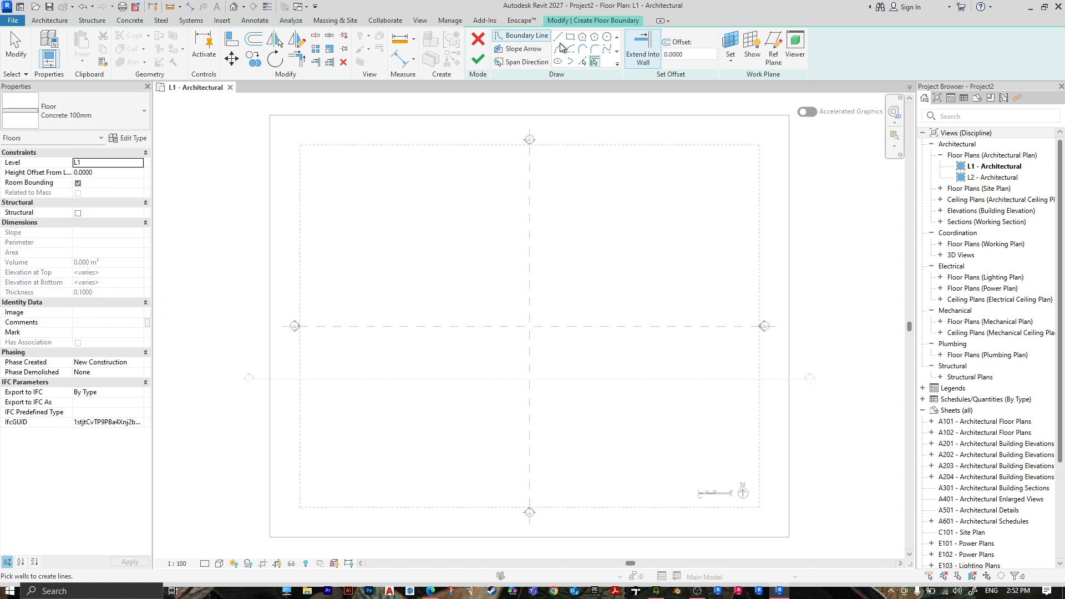
pyautogui.click(558, 36)
pyautogui.click(360, 181)
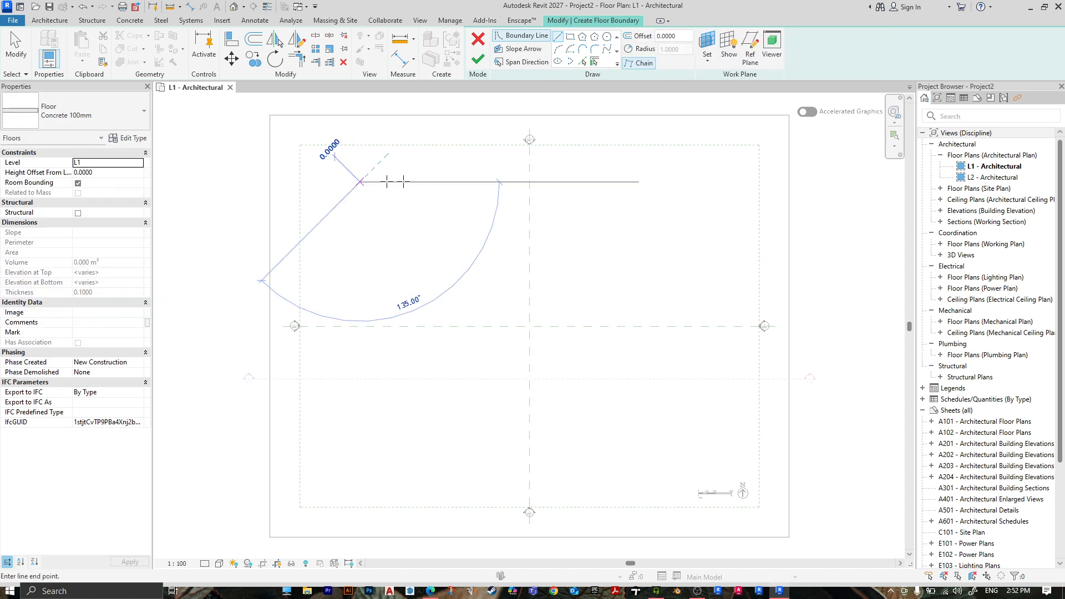
pyautogui.click(492, 181)
pyautogui.click(492, 294)
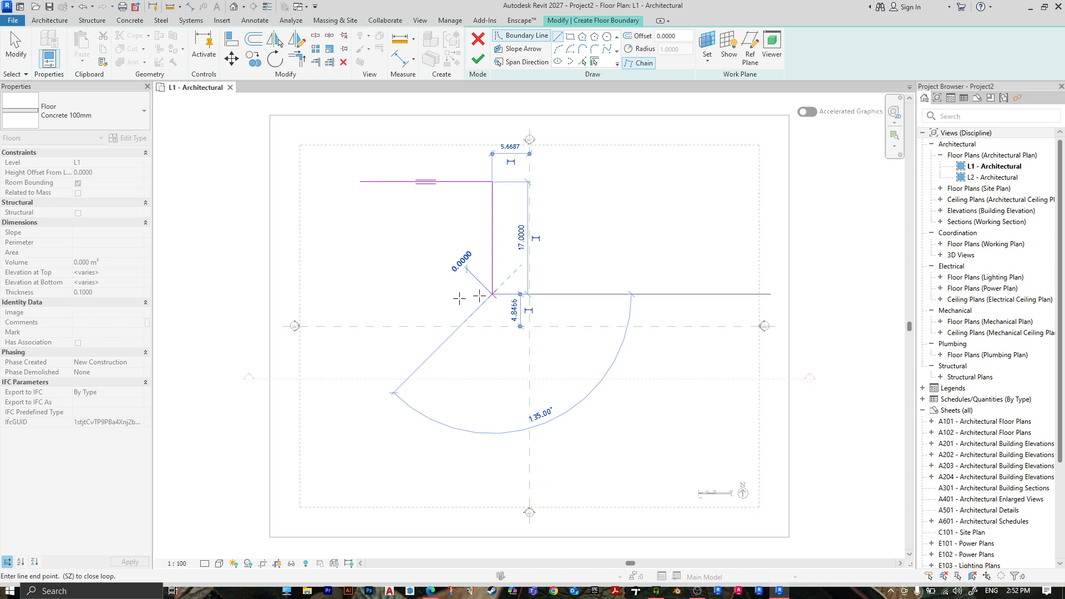
pyautogui.click(341, 326)
pyautogui.click(360, 181)
pyautogui.press('Escape')
pyautogui.press('Escape')
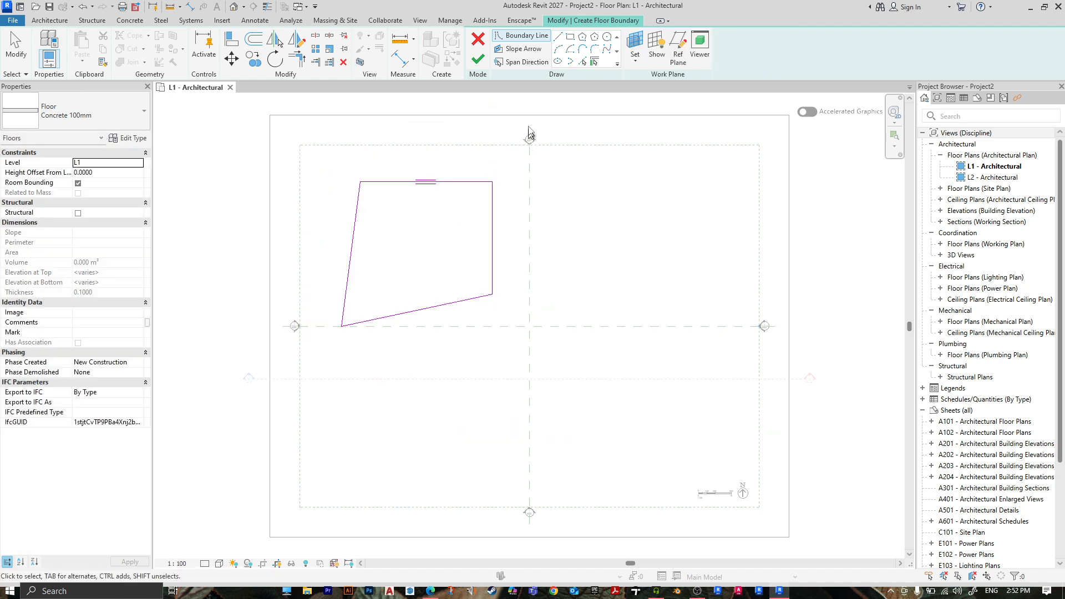
pyautogui.click(487, 65)
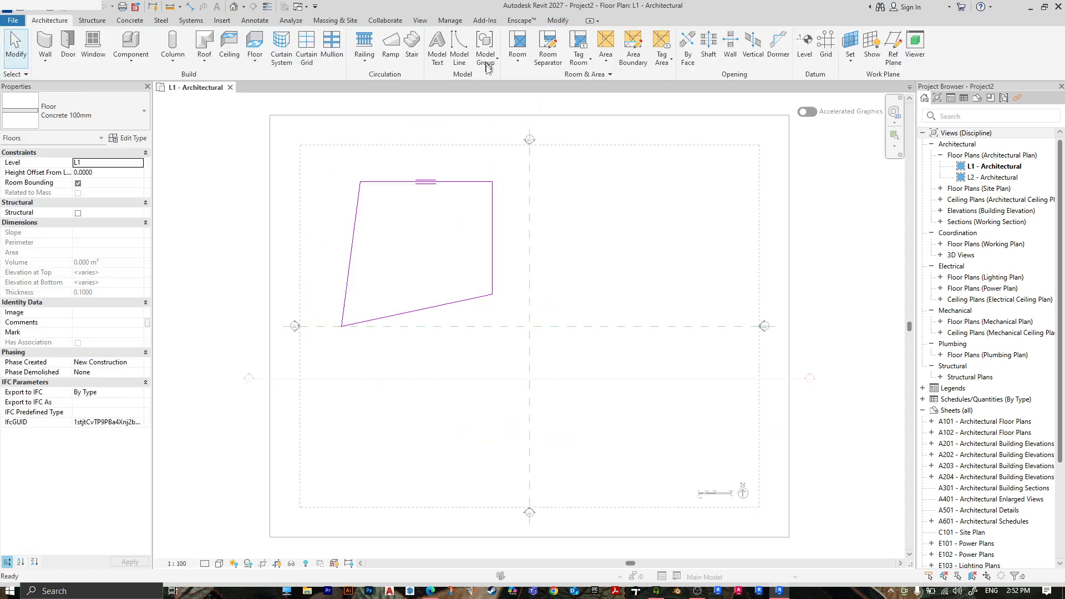
# - Open the default 3D view, set its visual style to Realistic and inspect the floor's surface
pyautogui.click(239, 7)
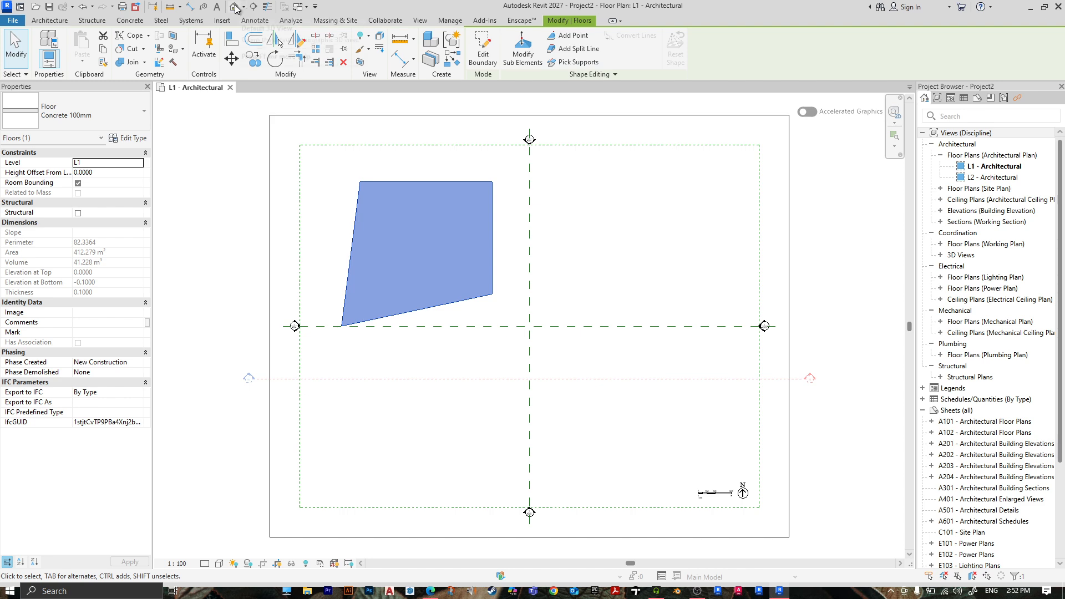
pyautogui.moveTo(520, 272); pyautogui.dragTo(484, 347, button='middle')
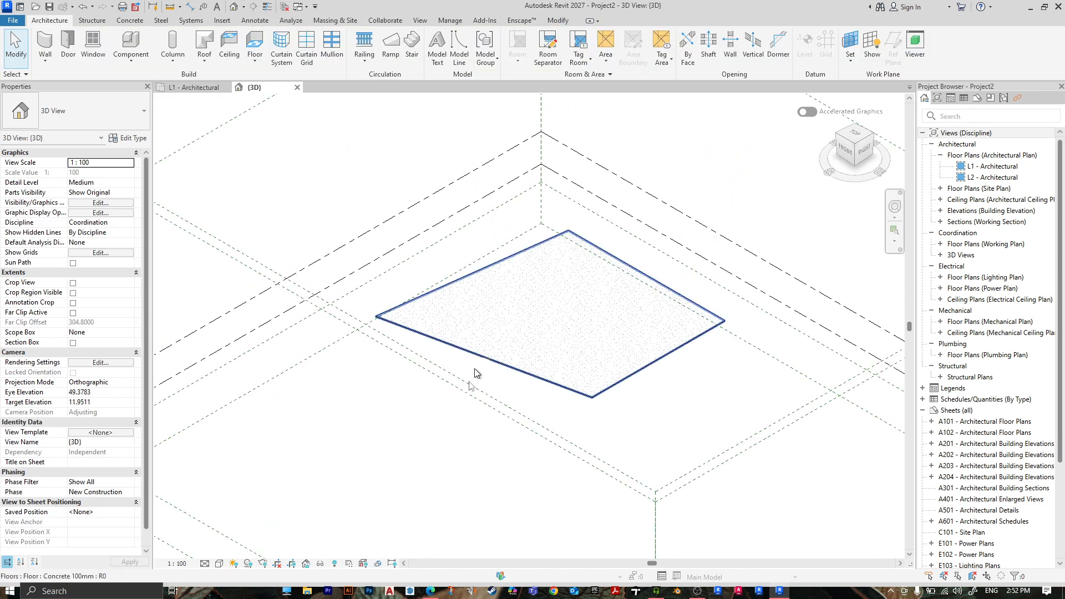
pyautogui.click(233, 564)
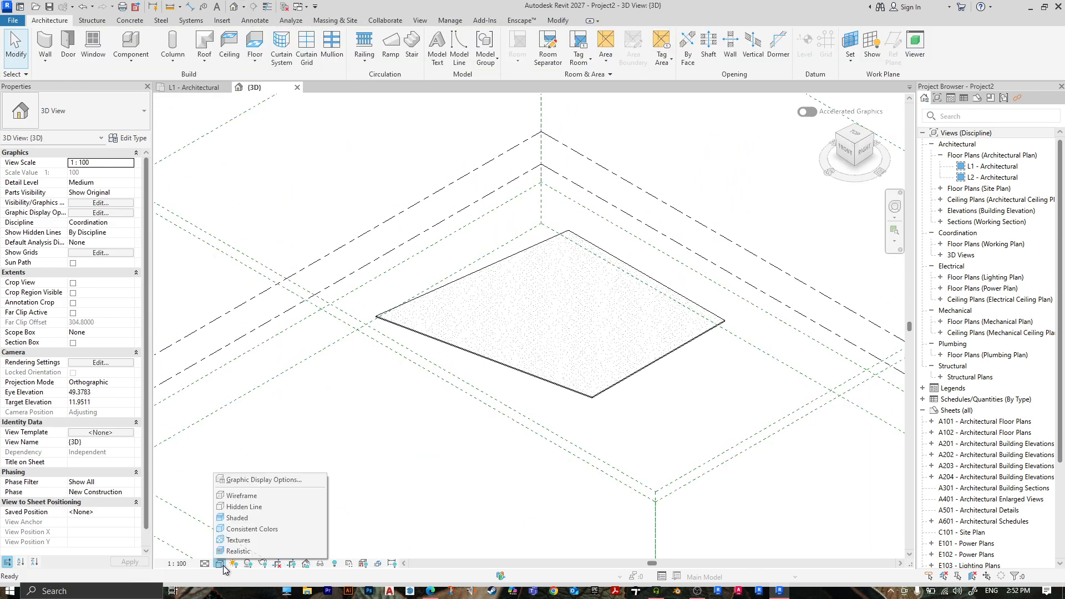
pyautogui.click(260, 552)
pyautogui.scroll(5, 597, 304)
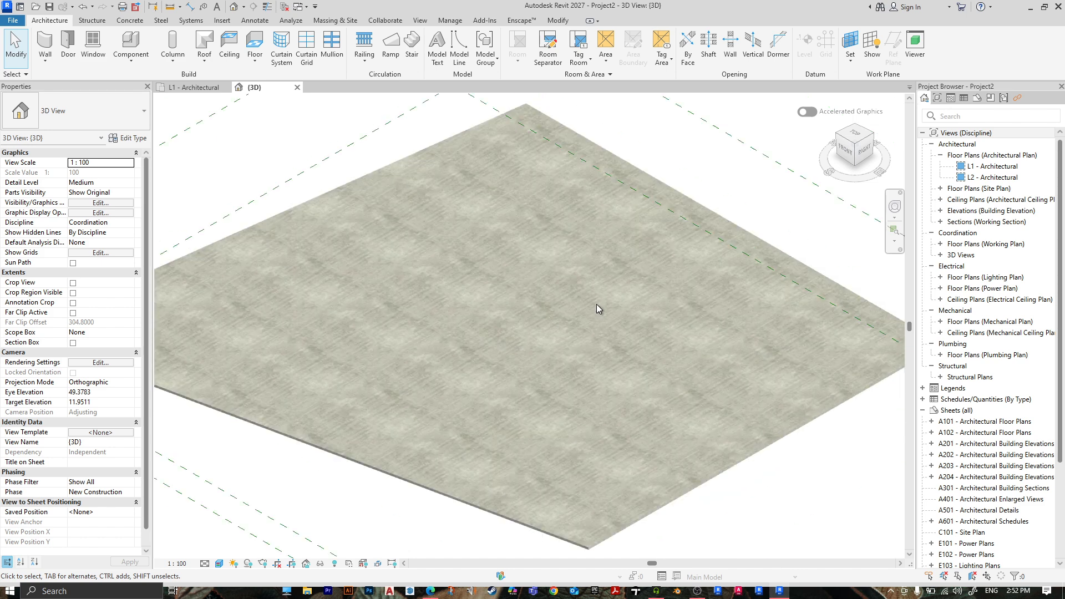
pyautogui.scroll(-5, 611, 344)
pyautogui.scroll(6, 567, 309)
pyautogui.scroll(-6, 588, 322)
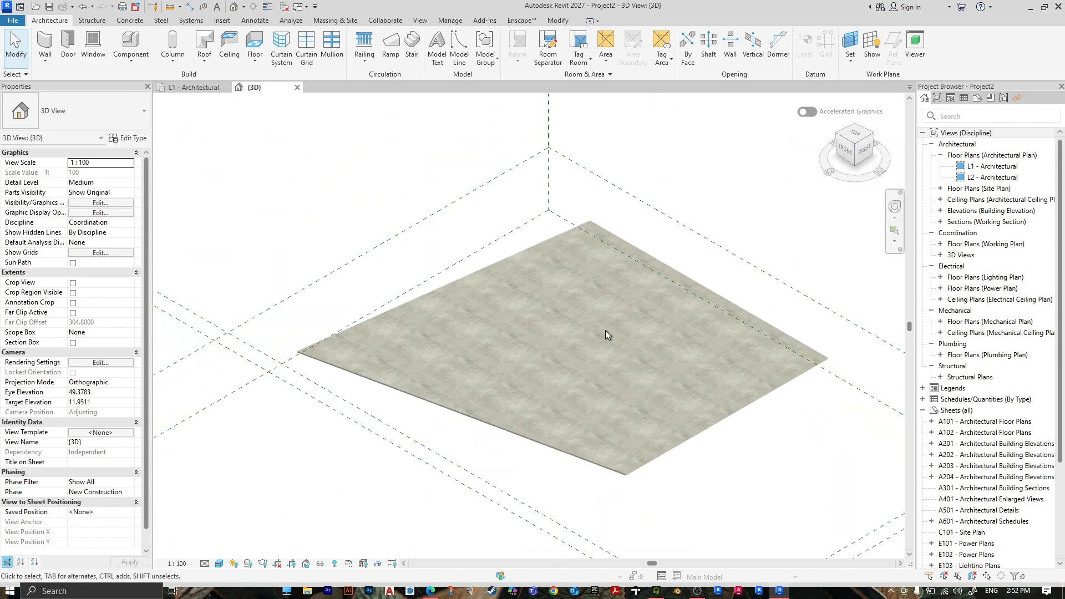
# - Edit the floor's boundary in the L1 plan to add a rectangular opening about 7 by 7 m inside it, and finish the sketch
pyautogui.click(188, 89)
pyautogui.click(484, 300)
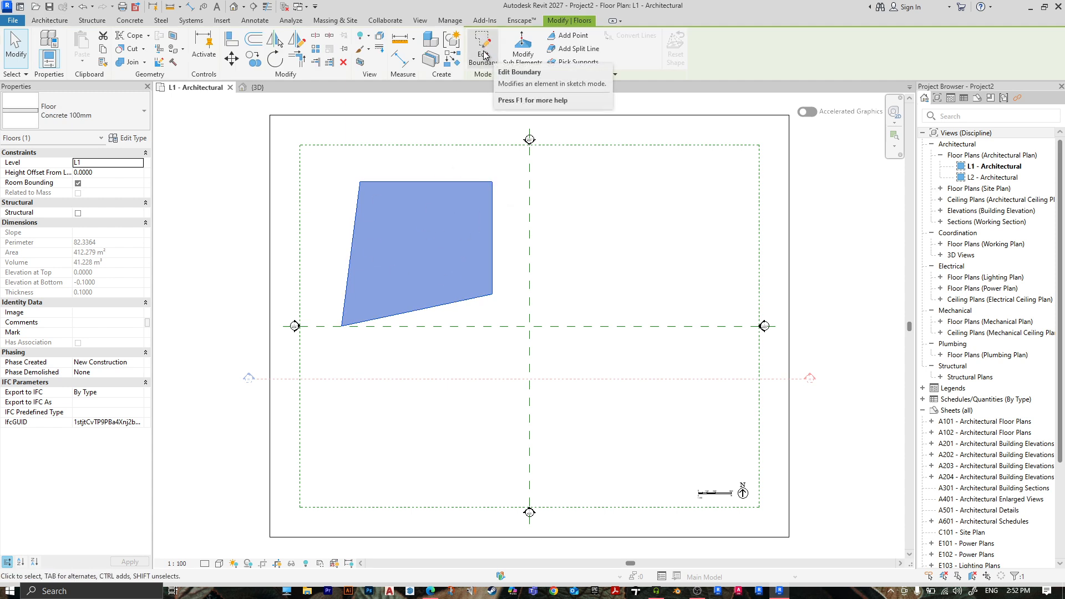
pyautogui.doubleClick(490, 233)
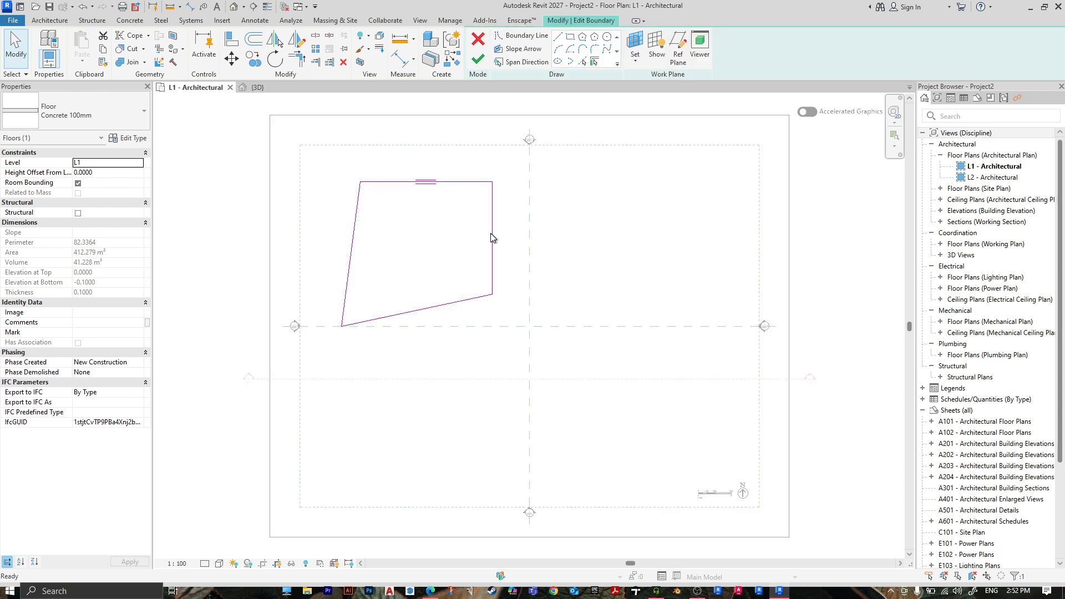
pyautogui.click(571, 37)
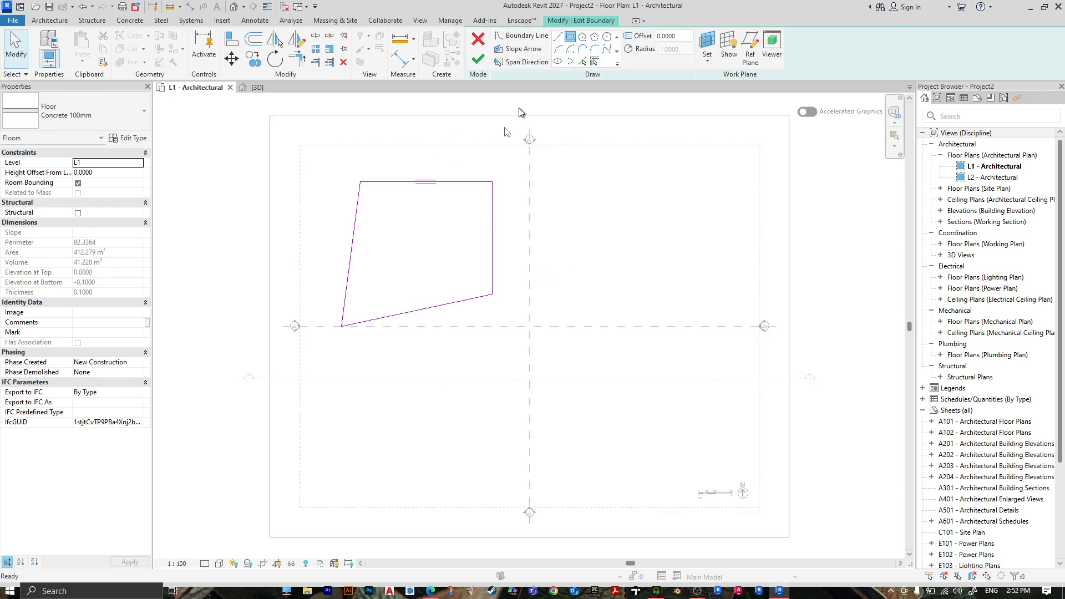
pyautogui.click(399, 228)
pyautogui.click(438, 273)
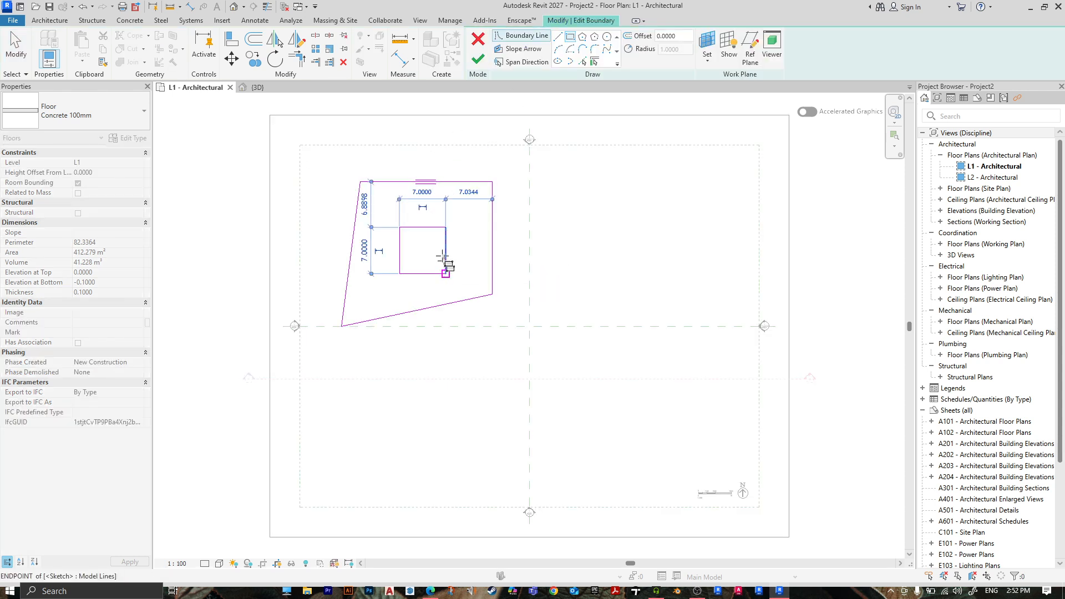
pyautogui.press('Escape')
pyautogui.press('Escape')
pyautogui.scroll(3, 416, 238)
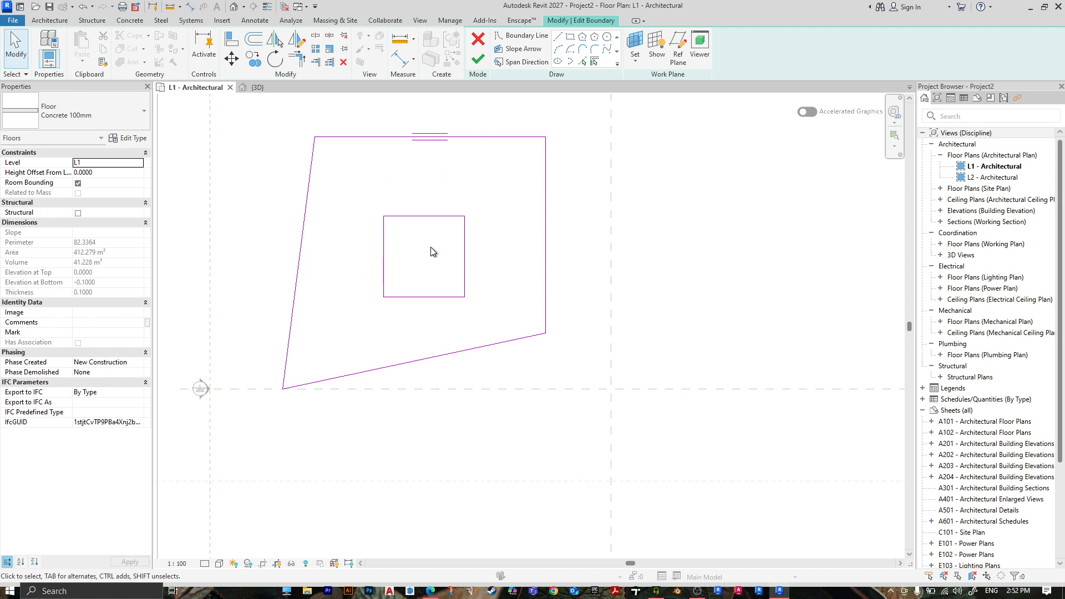
pyautogui.click(478, 61)
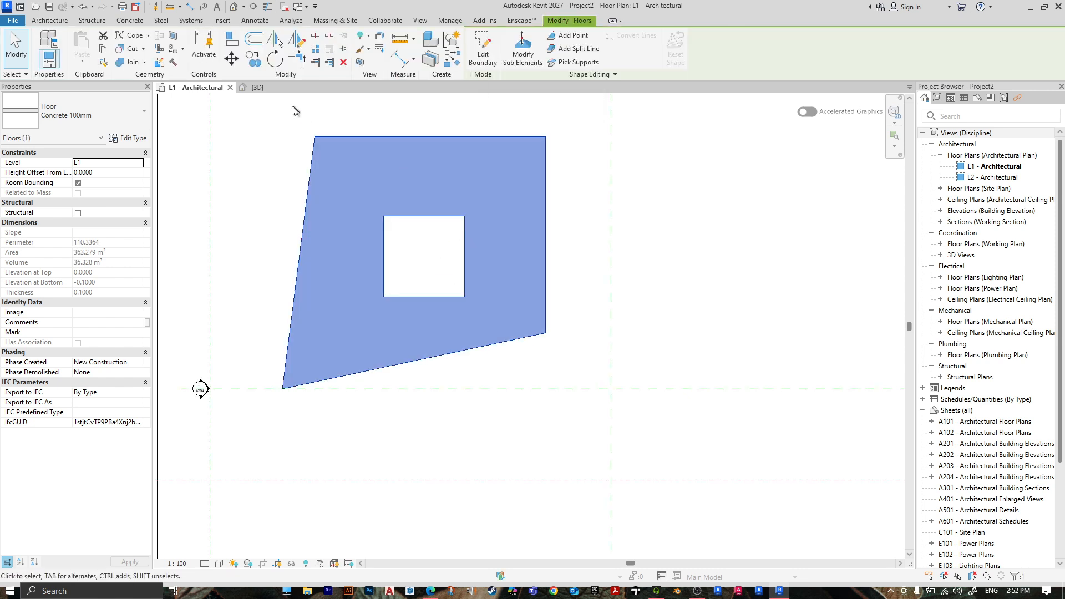
# - Examine the floor and its rectangular opening in the 3D view
pyautogui.click(261, 87)
pyautogui.scroll(4, 638, 315)
pyautogui.click(761, 506)
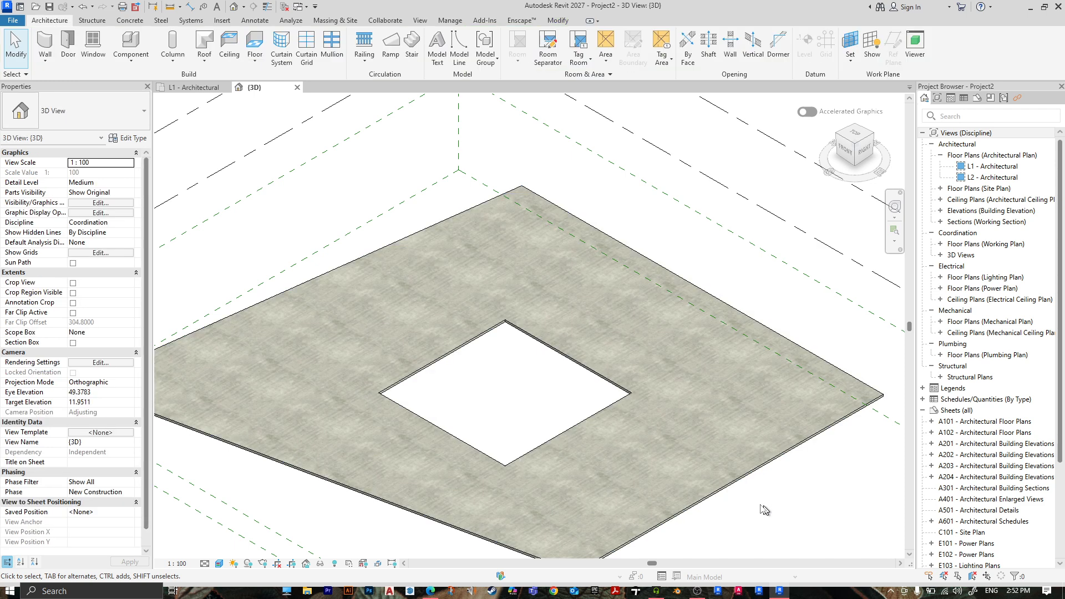
pyautogui.scroll(-4, 634, 331)
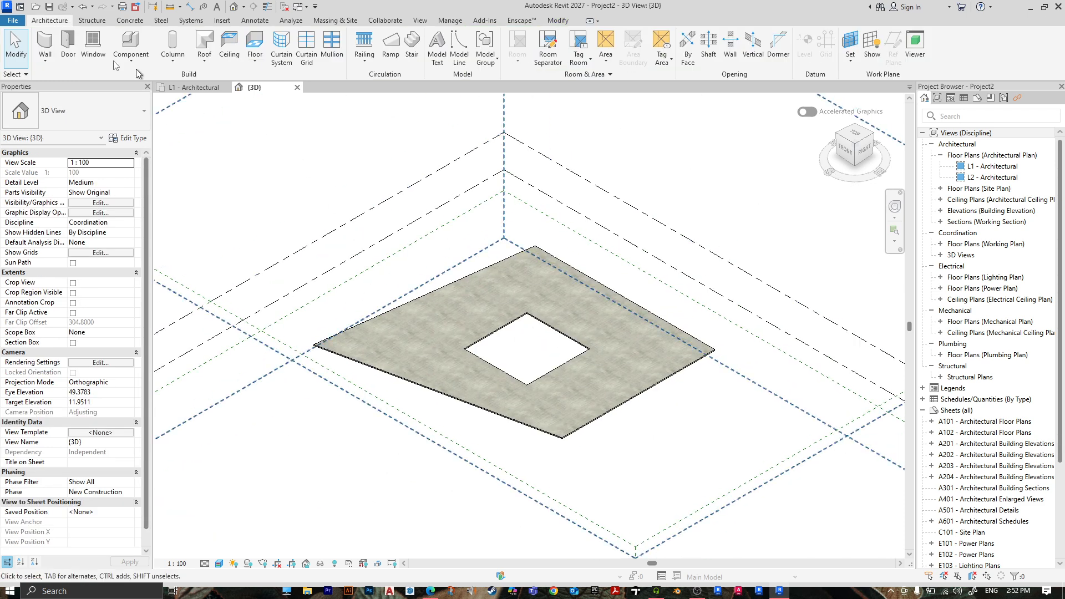
# - Start a new architectural floor in the L1 plan and duplicate the Concrete 100mm type as 0.3
pyautogui.click(195, 84)
pyautogui.scroll(-1, 504, 316)
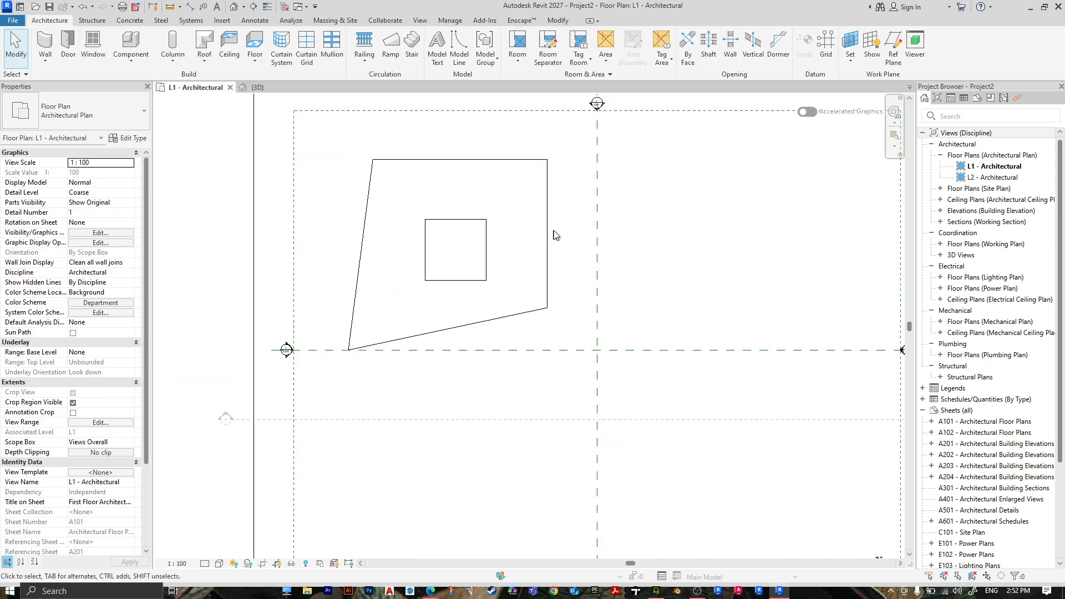
pyautogui.moveTo(558, 237); pyautogui.dragTo(455, 242, button='middle')
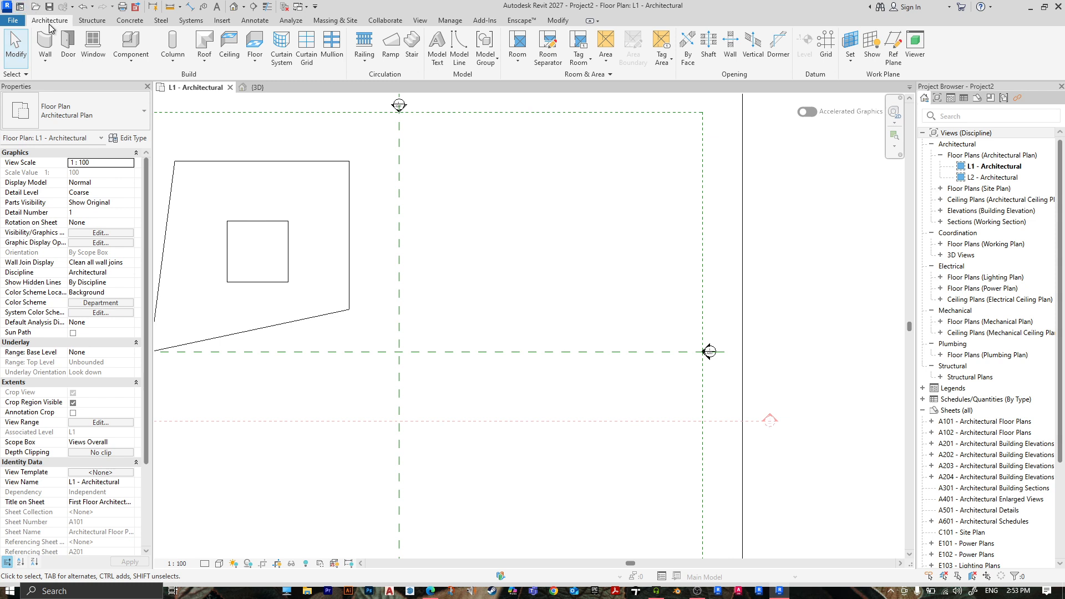
pyautogui.click(253, 65)
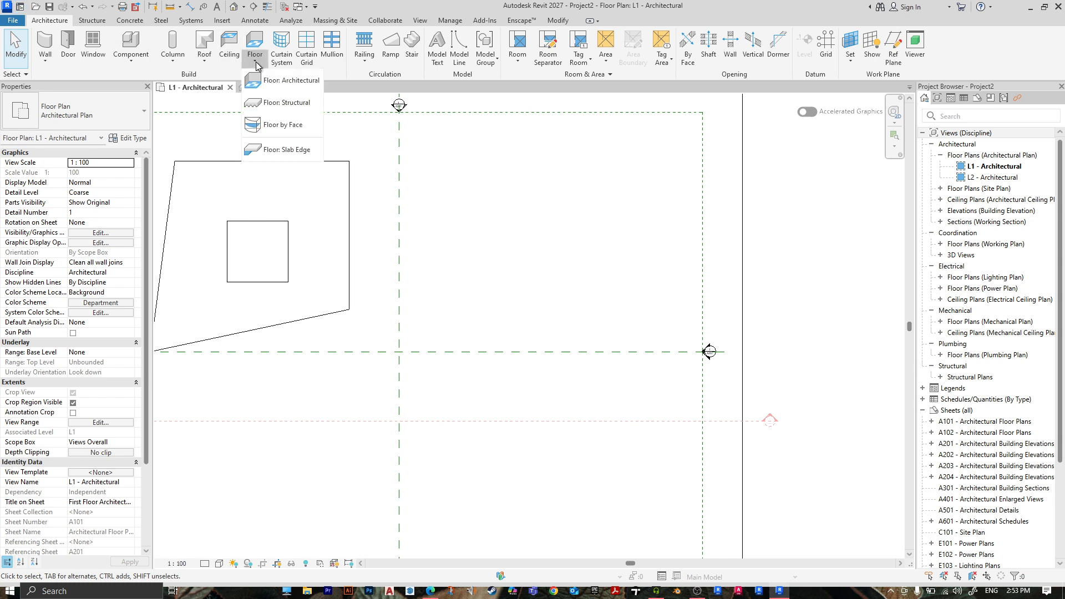
pyautogui.click(283, 81)
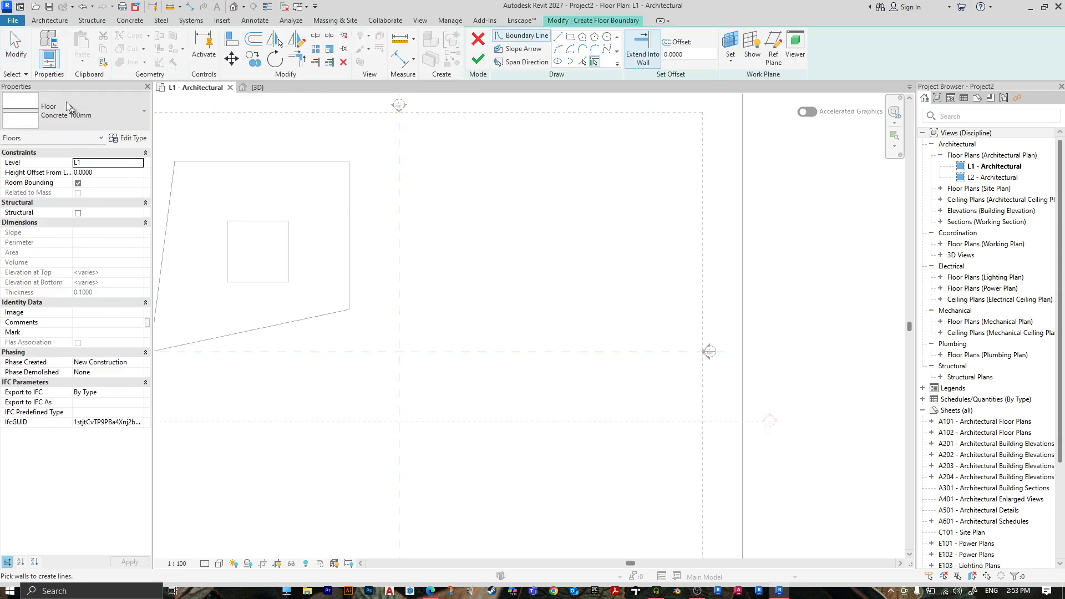
pyautogui.click(36, 100)
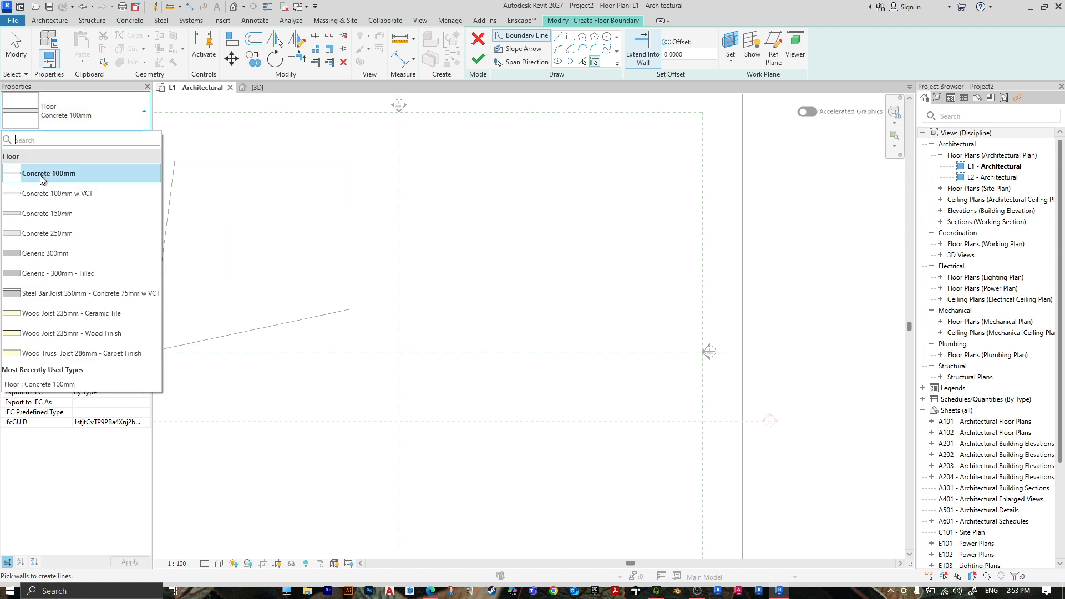
pyautogui.click(97, 175)
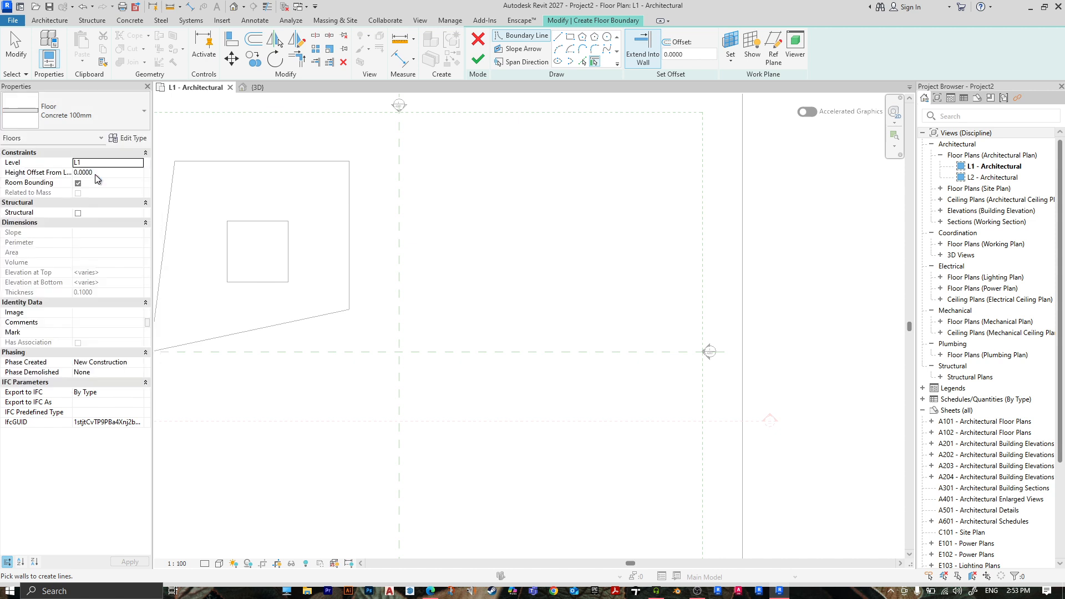
pyautogui.click(129, 139)
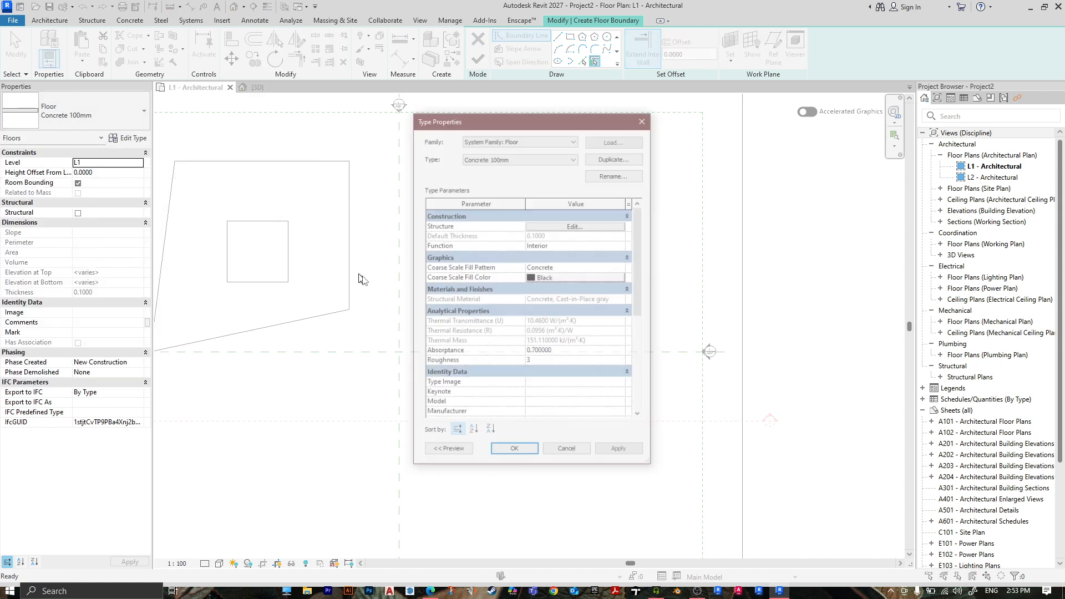
pyautogui.click(614, 158)
pyautogui.write('0.3')
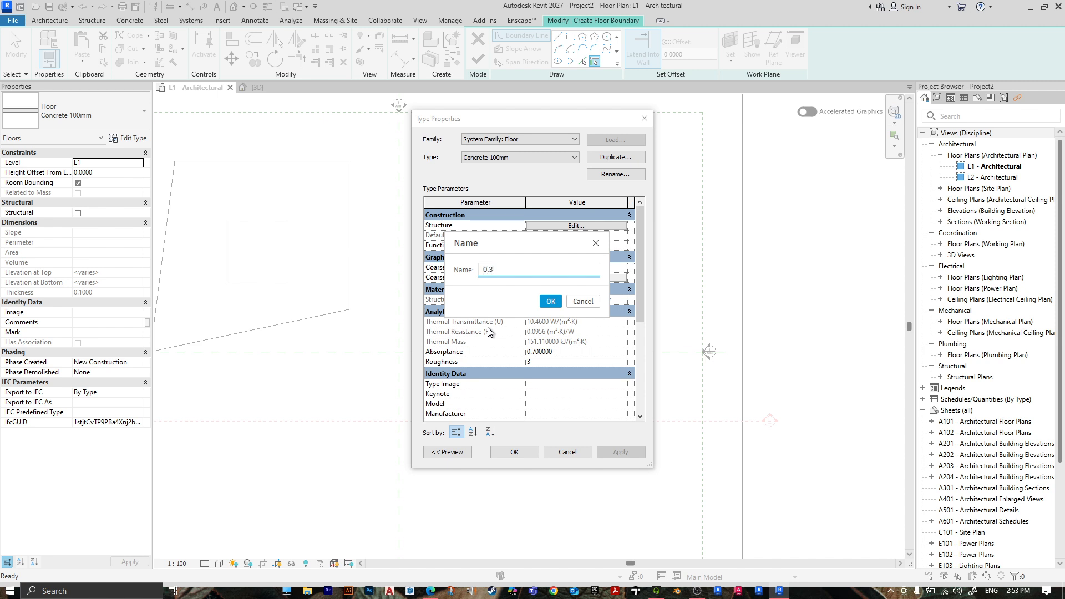
pyautogui.press('Return')
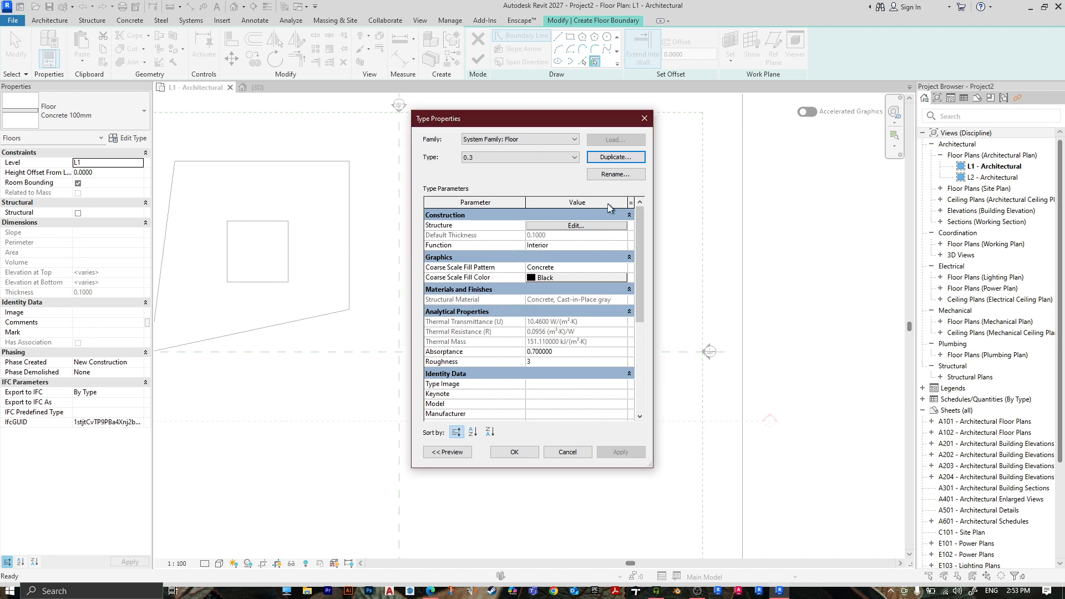
# - Insert three layers below the core boundary in the 0.3 floor type's structure
pyautogui.click(581, 225)
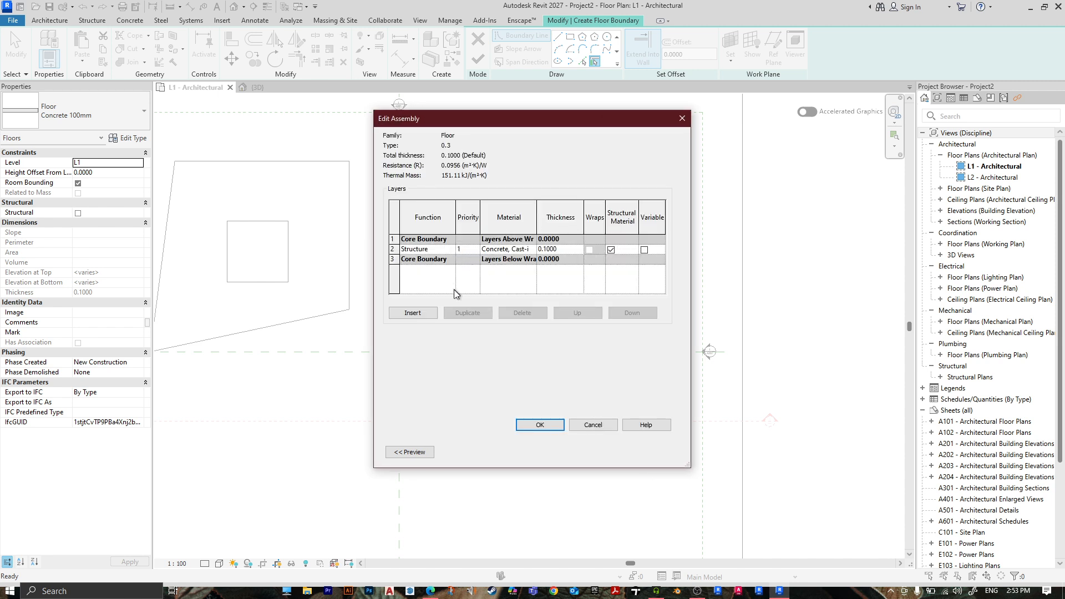
pyautogui.click(413, 313)
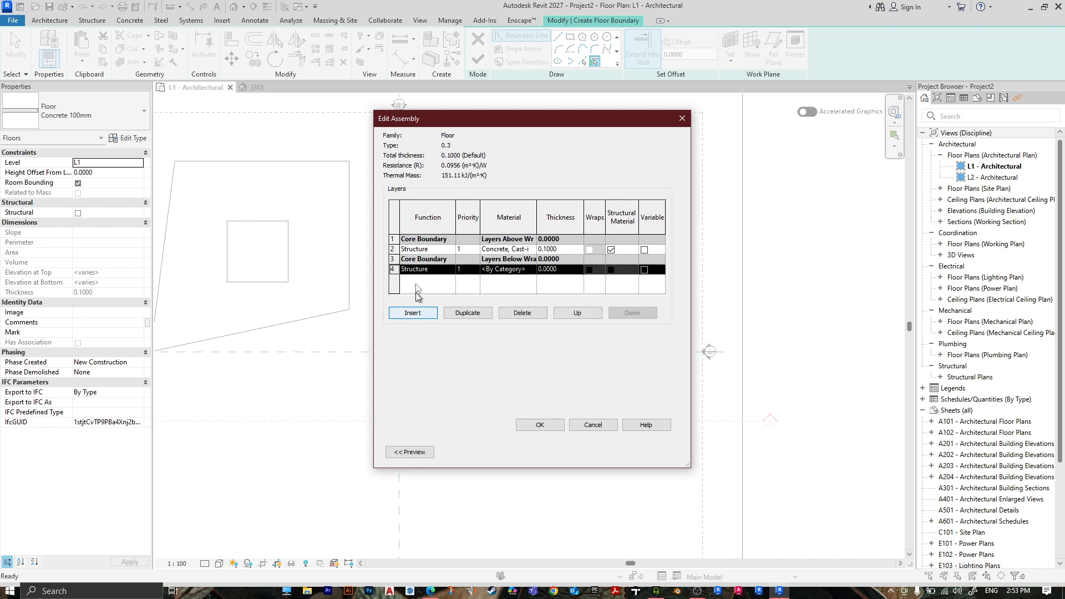
pyautogui.click(424, 314)
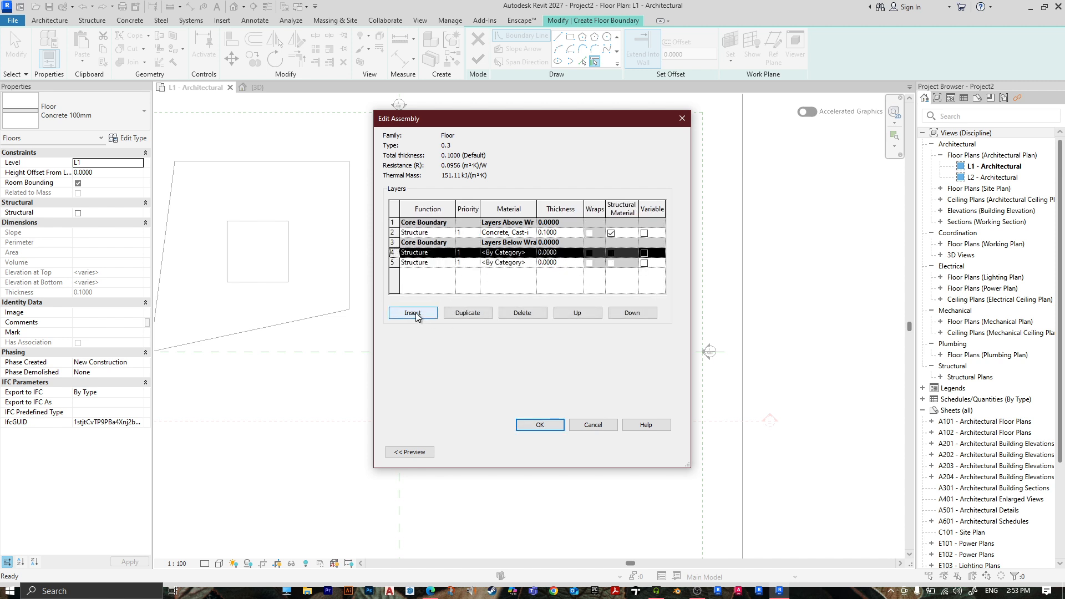
pyautogui.click(415, 314)
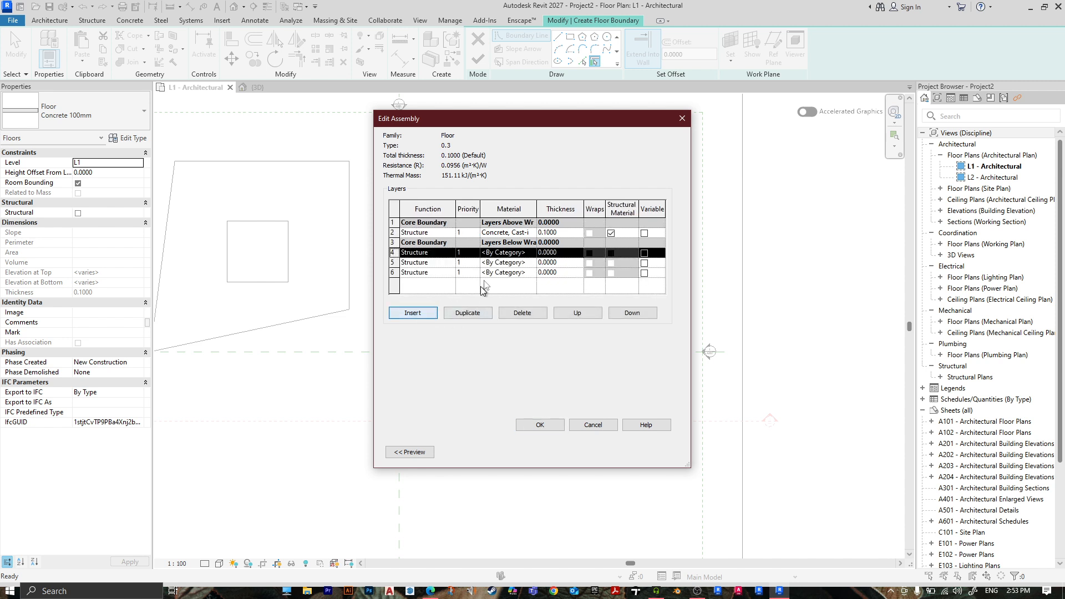
# - Set the three new layers' thicknesses to 0.05, 0.15 and 0.1, and delete the original concrete structure layer
pyautogui.click(568, 254)
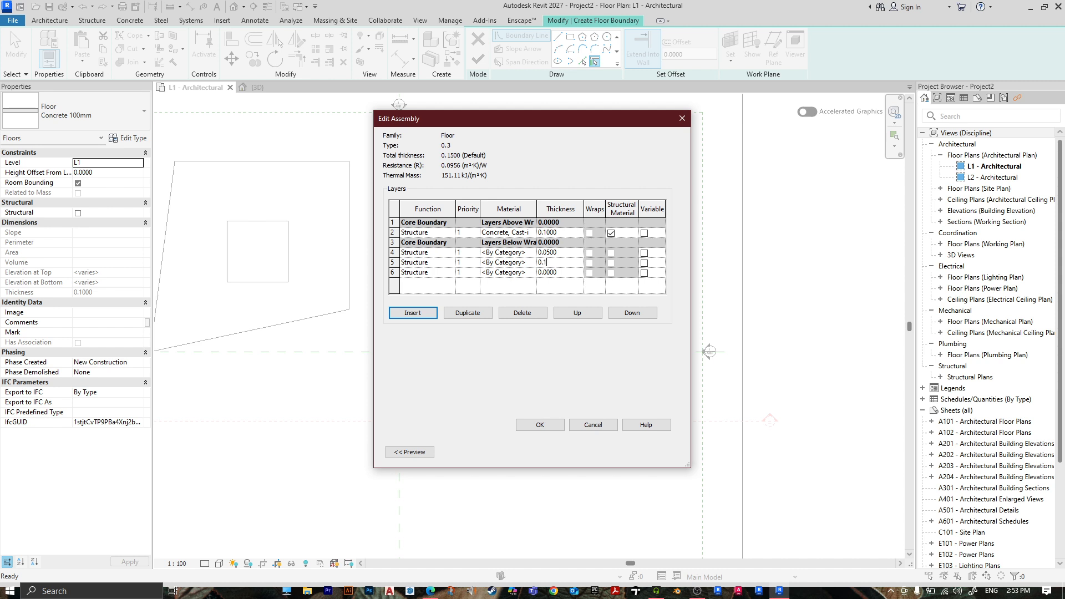
pyautogui.click(575, 275)
pyautogui.click(395, 233)
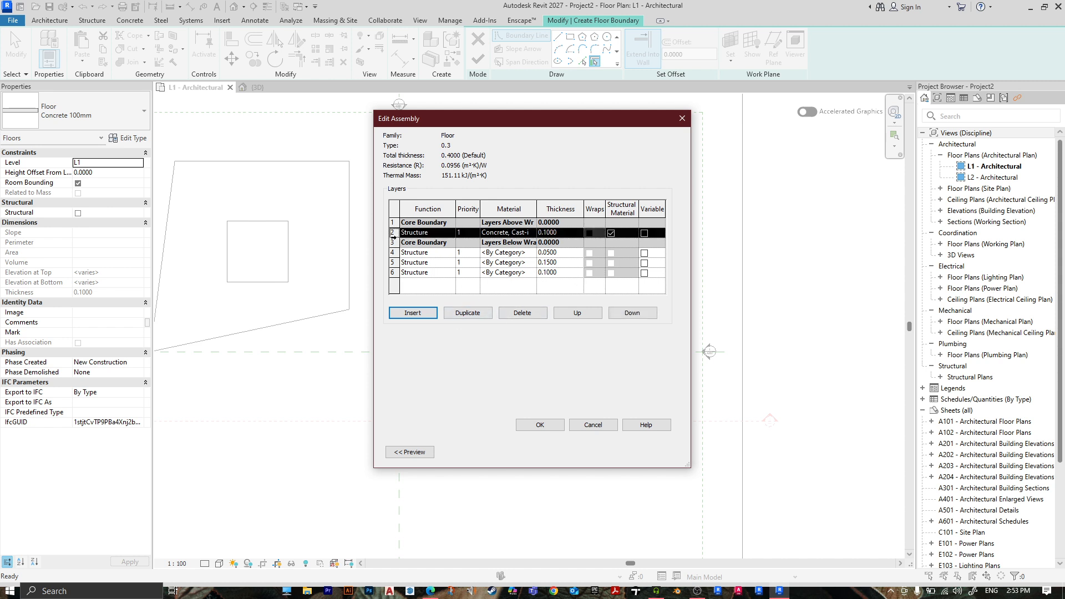
pyautogui.click(525, 314)
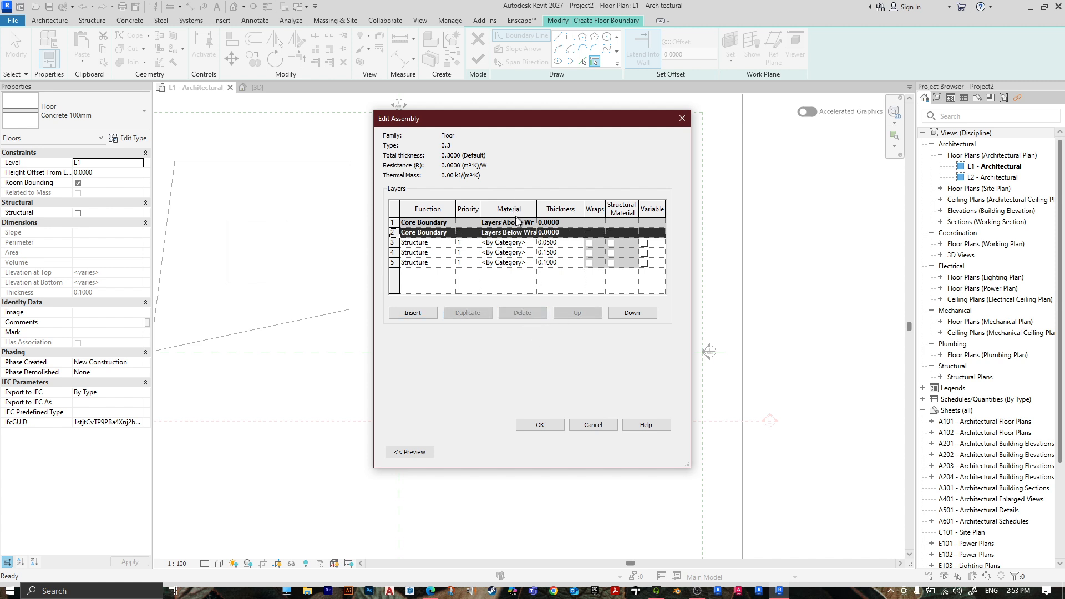
# - Assign the Cherry material to the 0.05 structure layer of the 0.3 floor type
pyautogui.click(514, 244)
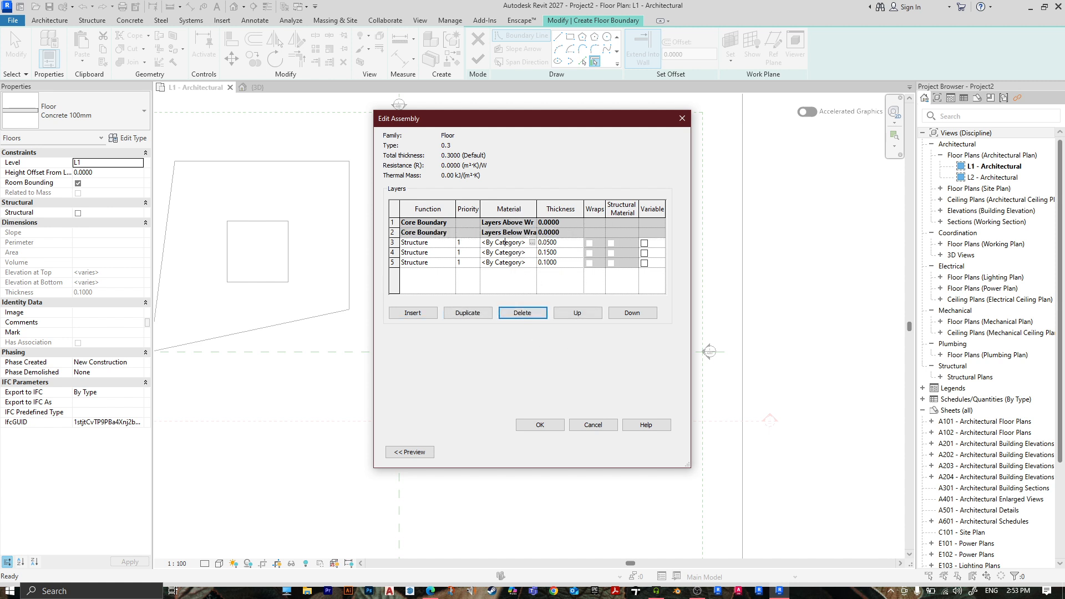
pyautogui.click(533, 242)
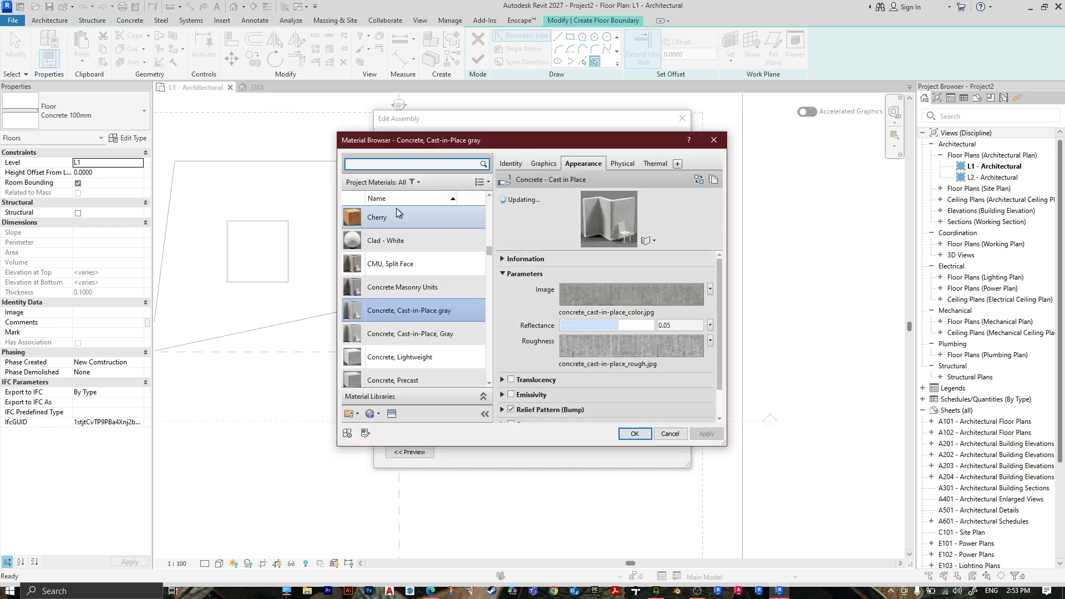
pyautogui.click(418, 222)
pyautogui.click(635, 433)
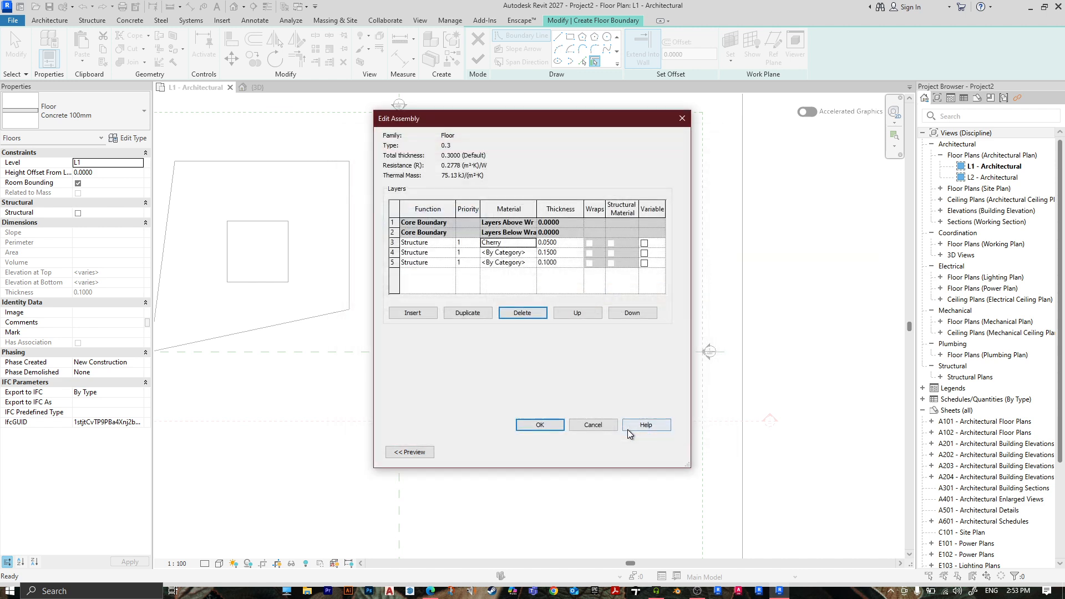
# - Search the materials for "co" and assign Concrete, Cast-in-Place gray to the 0.15 structure layer
pyautogui.click(532, 253)
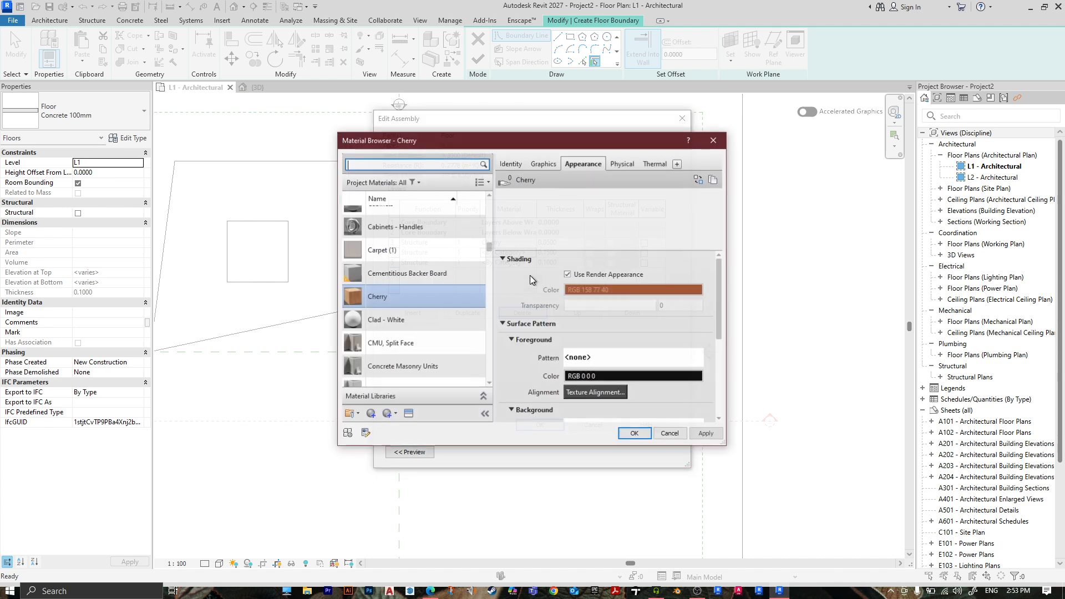
pyautogui.scroll(-7, 416, 377)
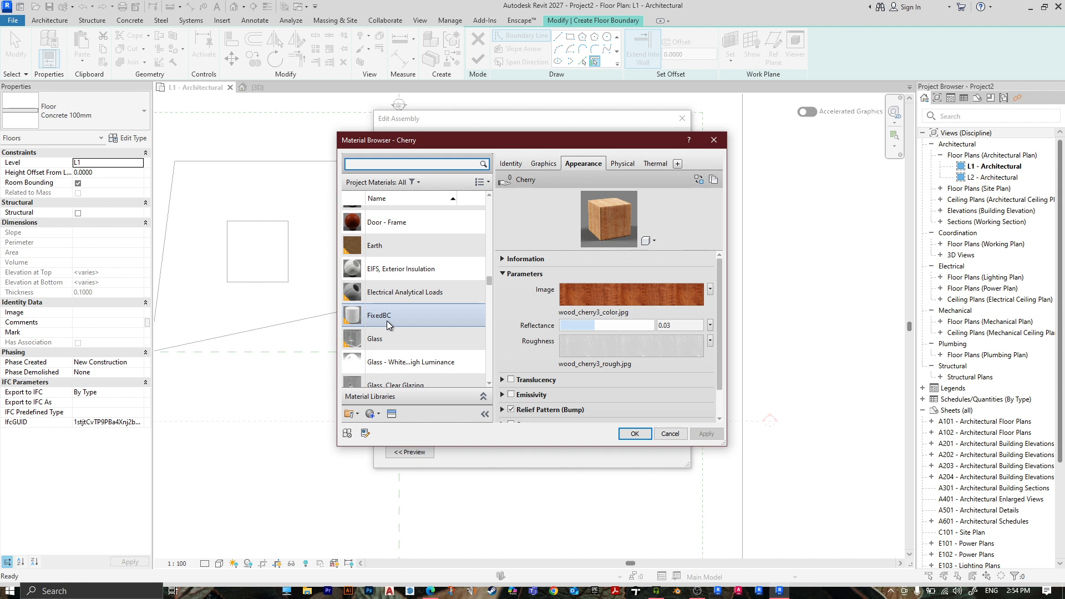
pyautogui.click(387, 324)
pyautogui.scroll(-8, 394, 327)
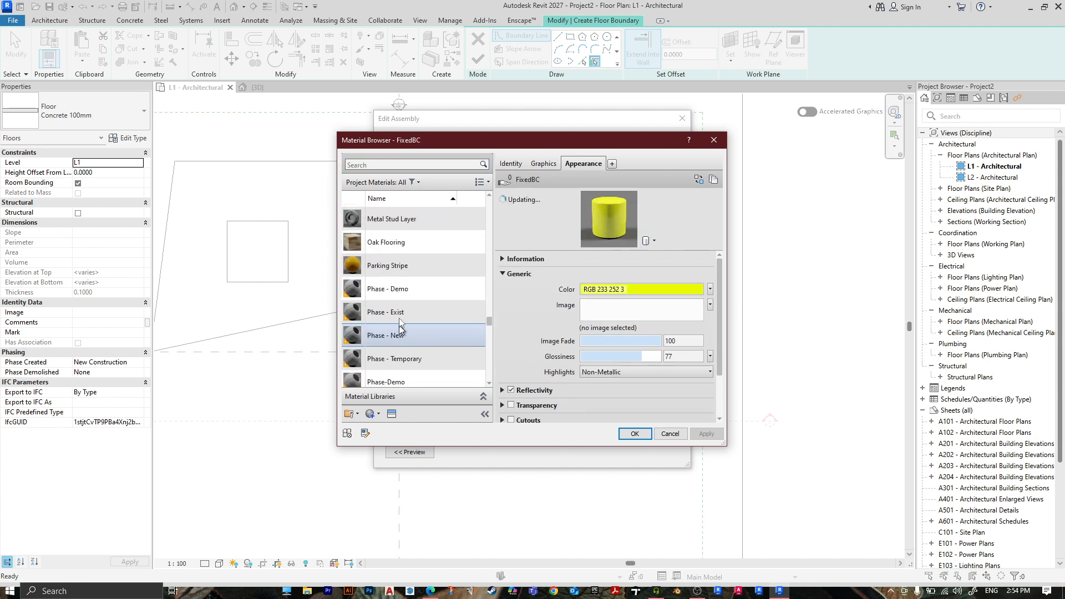
pyautogui.scroll(1, 400, 327)
pyautogui.click(408, 164)
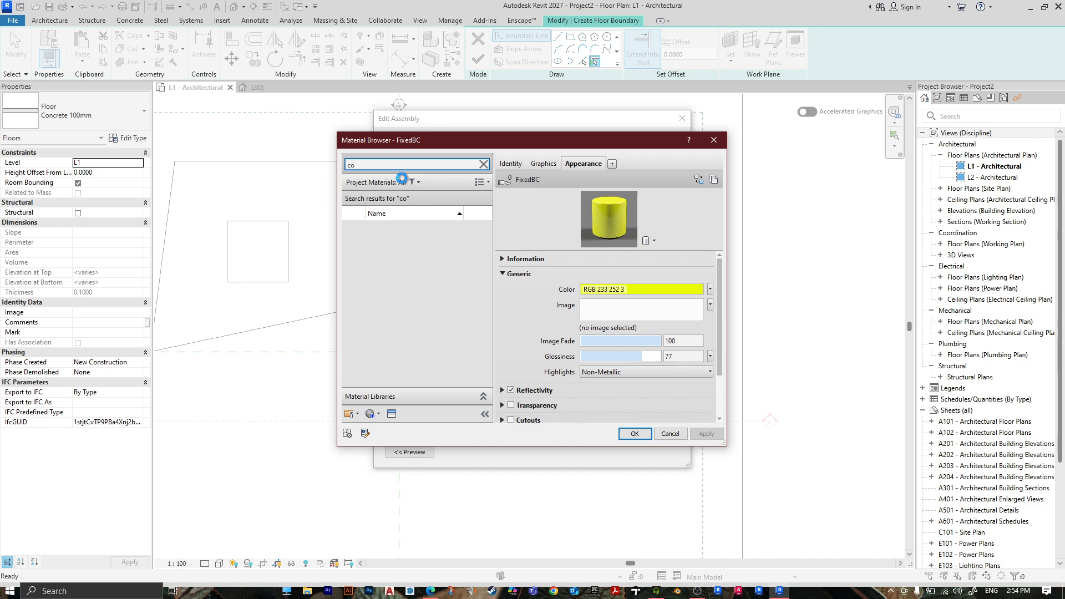
pyautogui.scroll(-3, 427, 320)
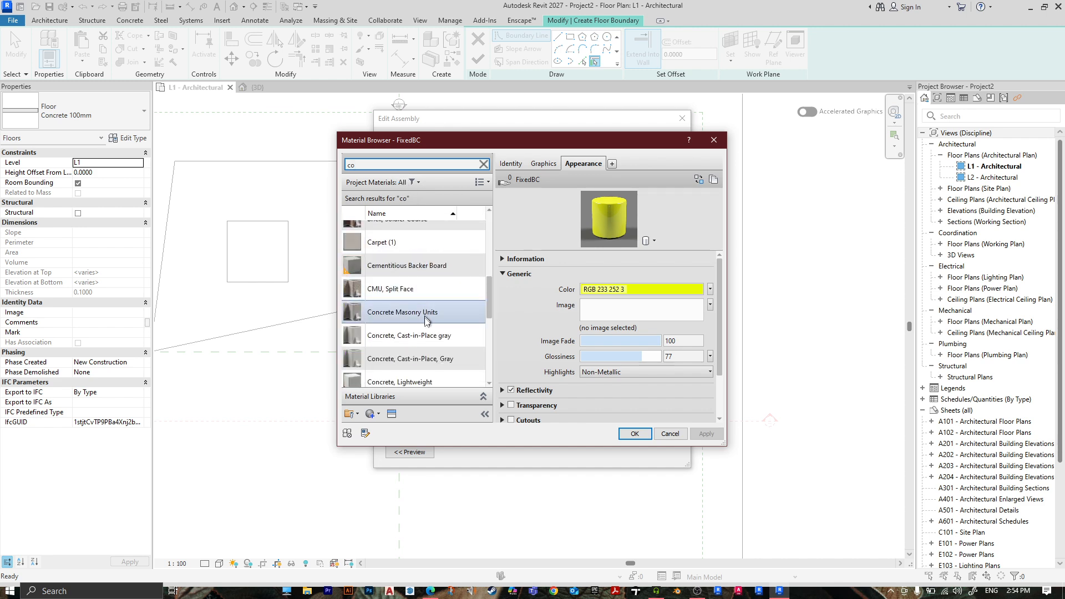
pyautogui.click(427, 337)
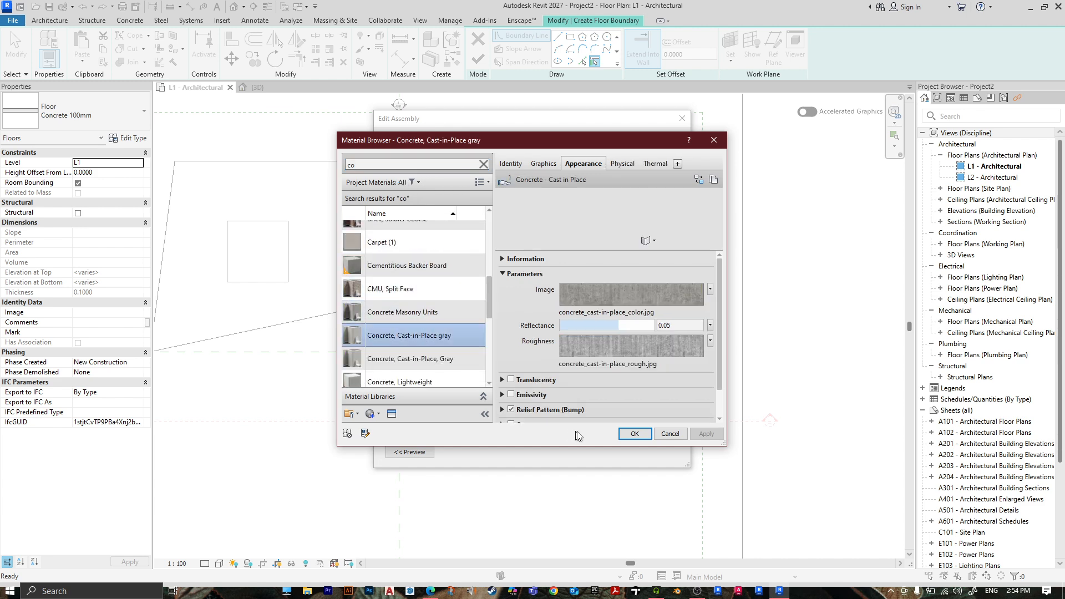
pyautogui.click(634, 434)
# - Assign the Default Mass Zone material to the 0.1 layer and accept the 0.3 type's structure and properties
pyautogui.click(508, 265)
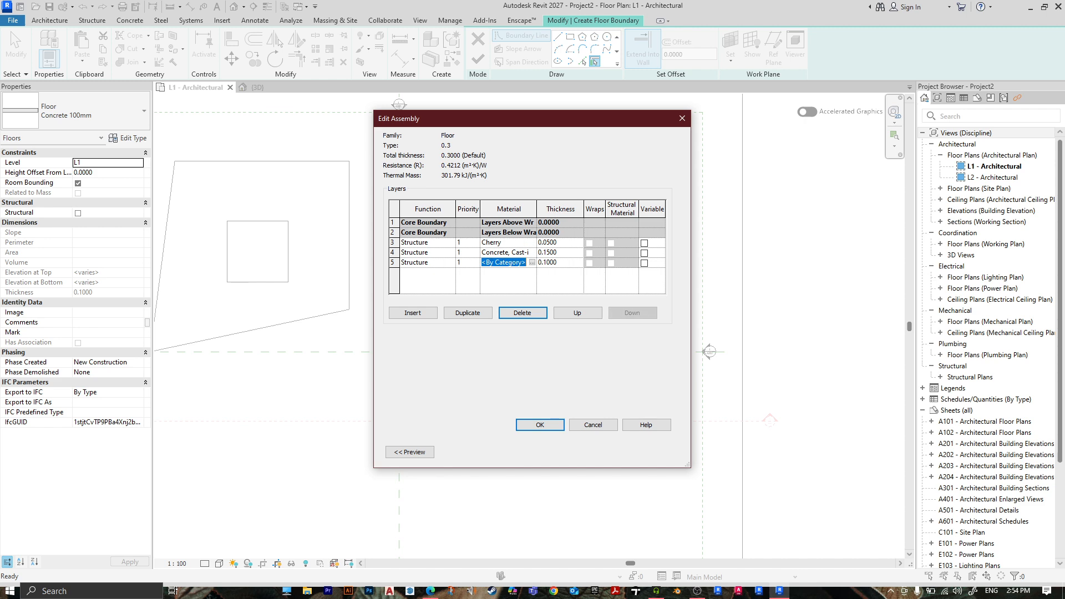
pyautogui.click(533, 263)
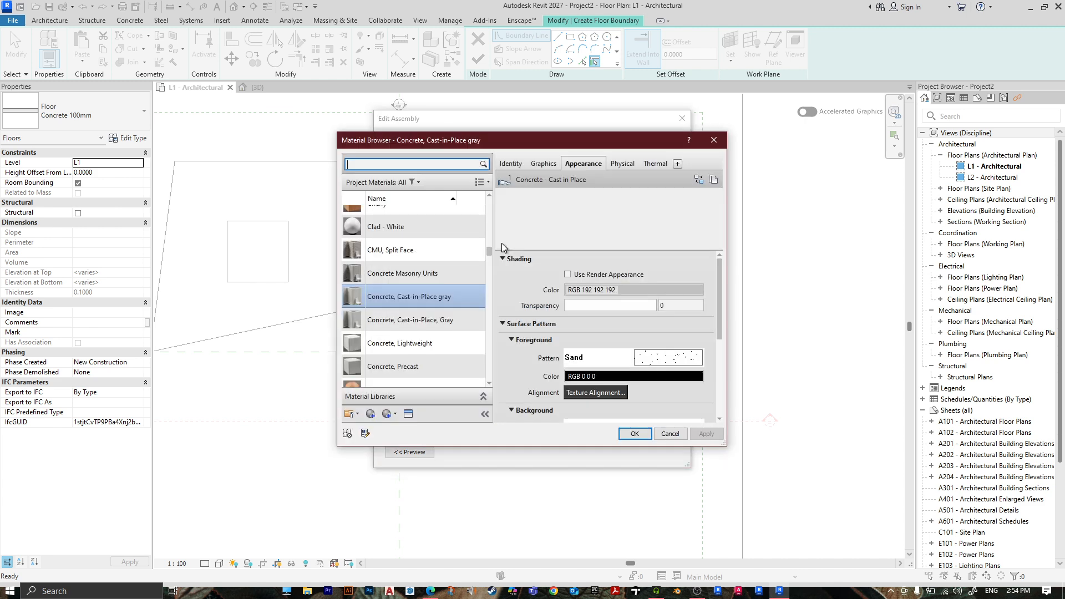
pyautogui.scroll(-8, 424, 280)
pyautogui.scroll(5, 416, 275)
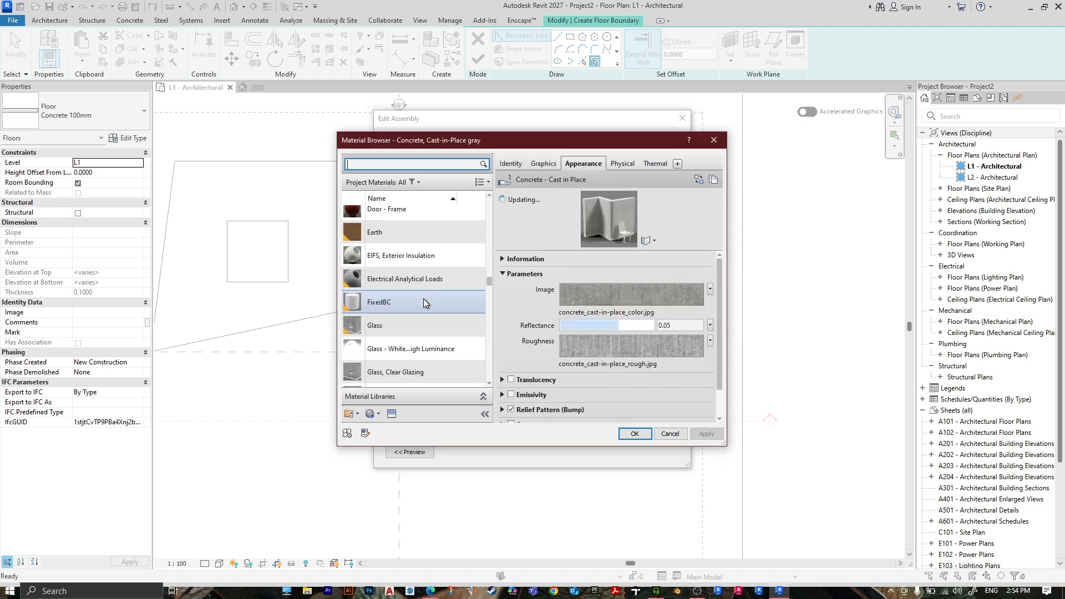
pyautogui.click(427, 283)
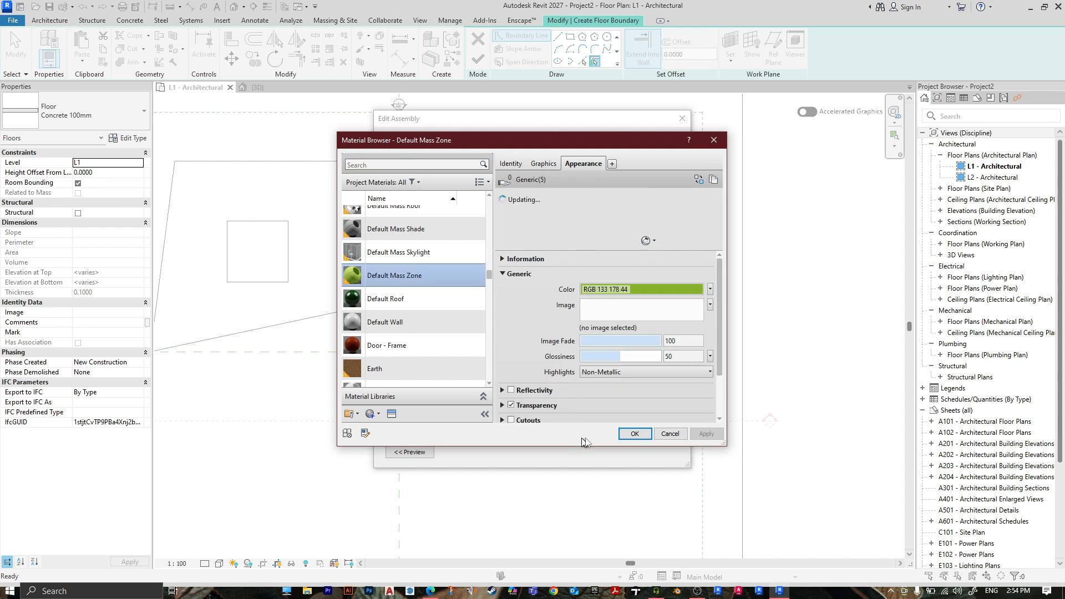
pyautogui.click(631, 434)
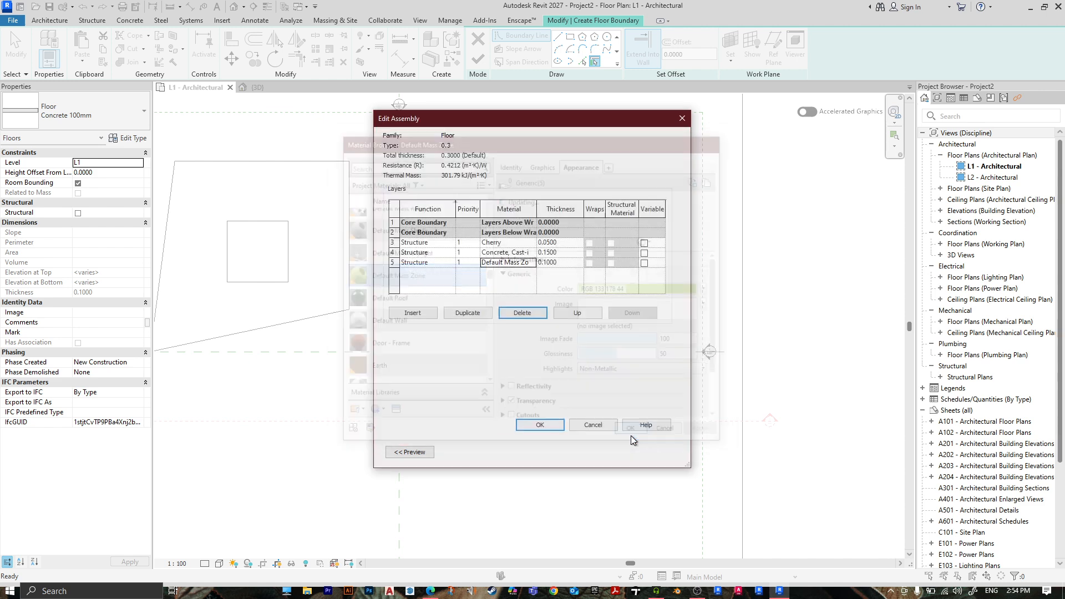
pyautogui.click(536, 425)
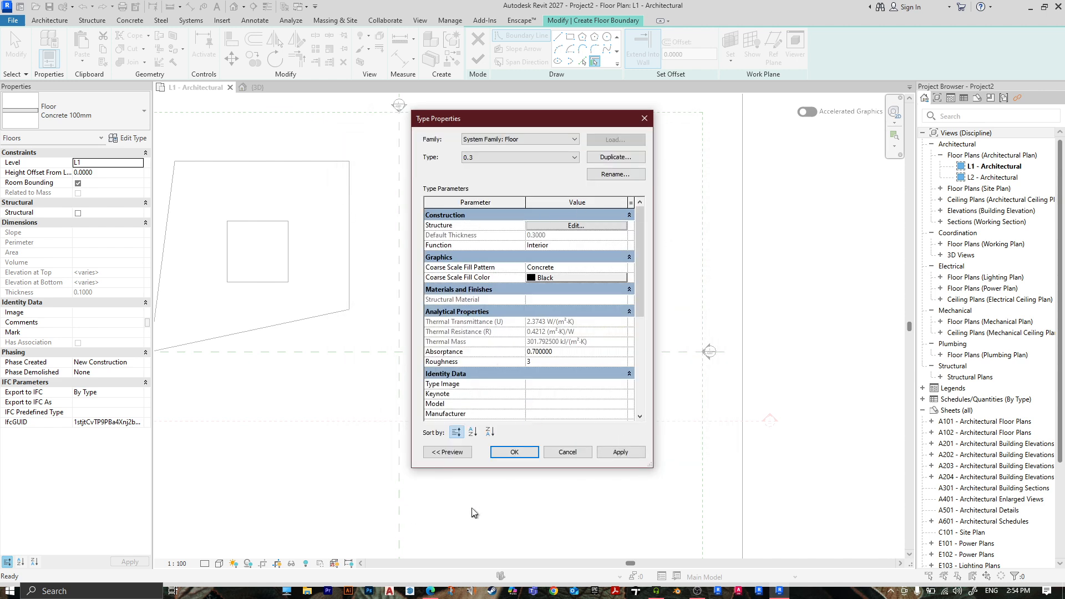
pyautogui.click(516, 452)
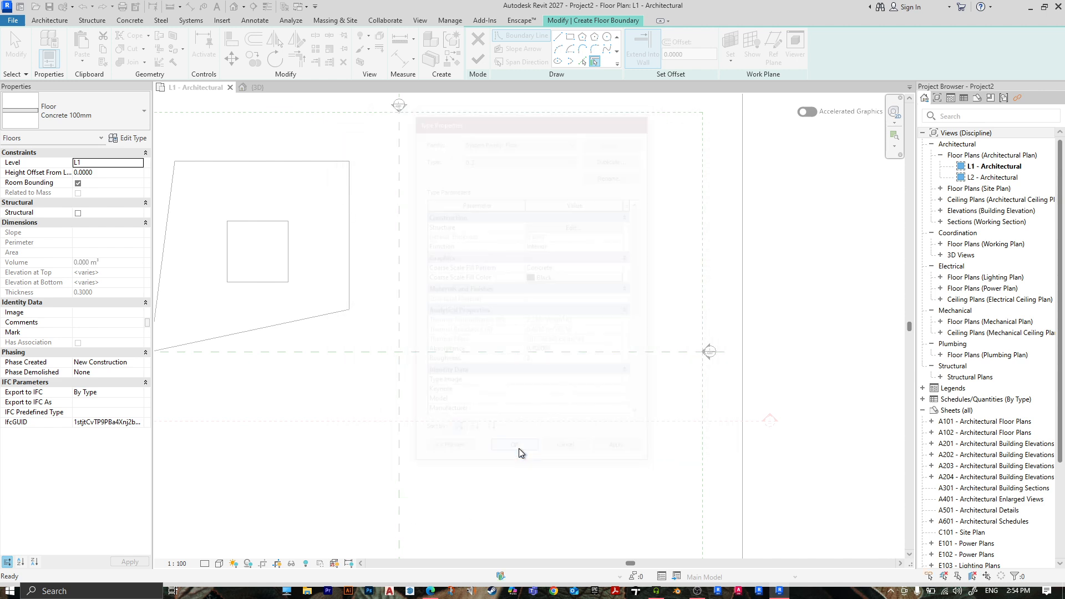
# - Create a rectangular floor of type 0.3, about 21 by 13 m, to the right of the existing floor
pyautogui.click(45, 114)
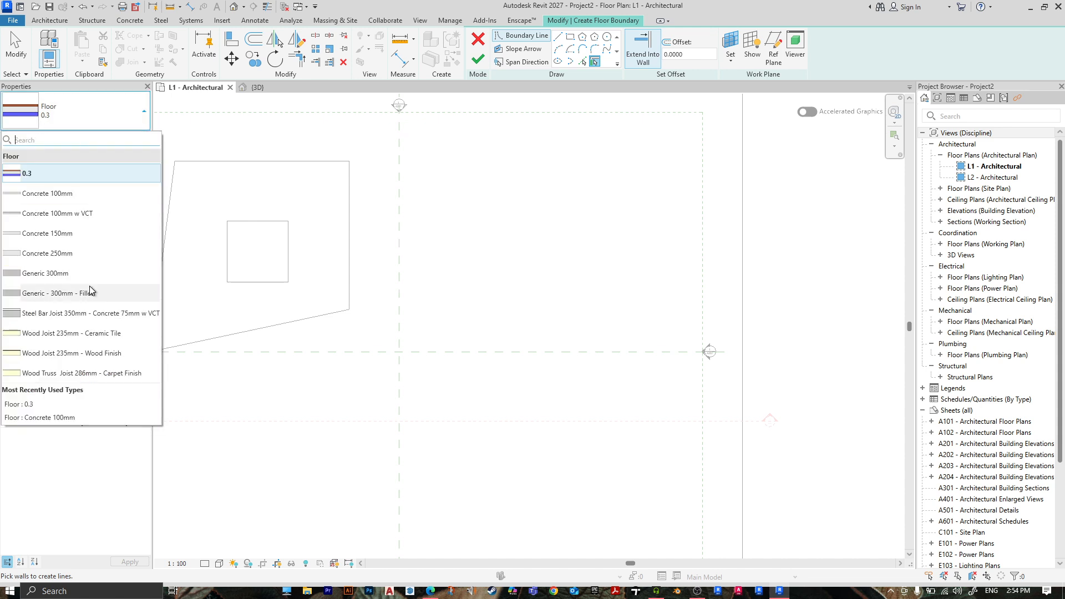
pyautogui.click(59, 176)
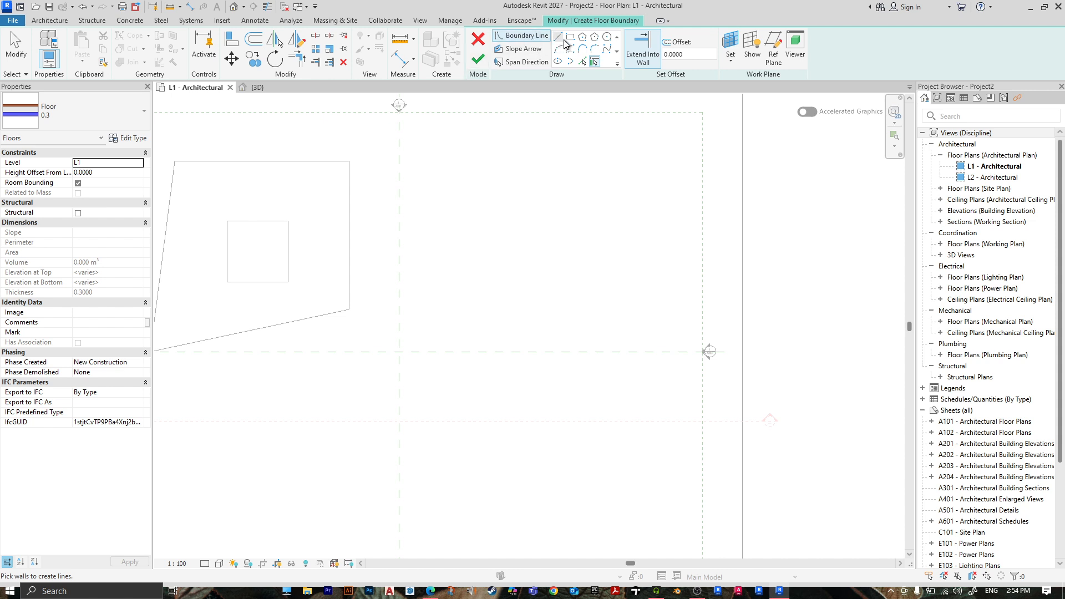
pyautogui.click(571, 38)
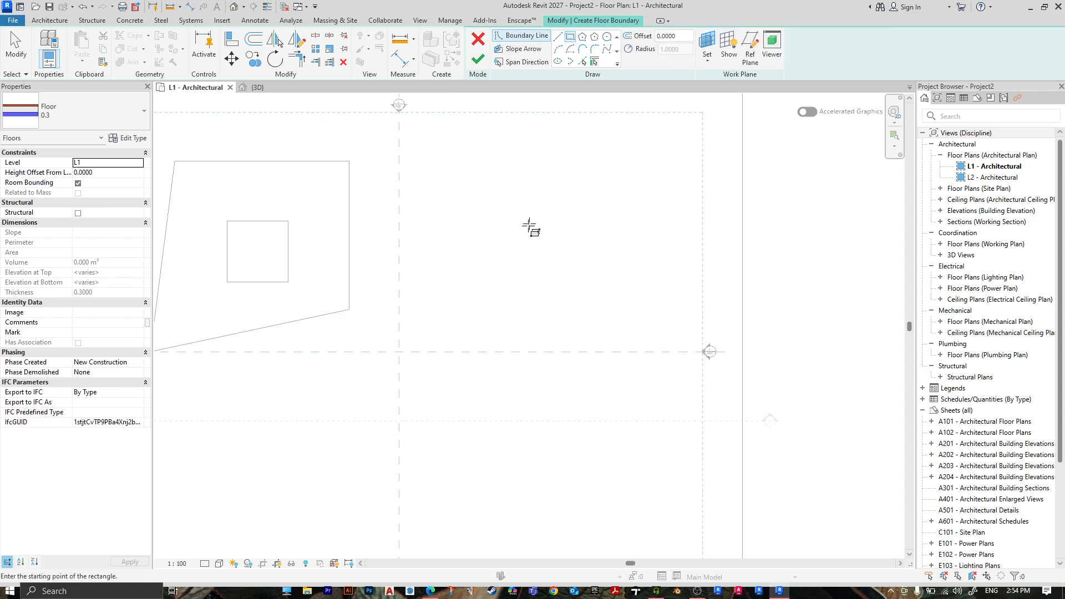
pyautogui.click(483, 192)
pyautogui.click(665, 306)
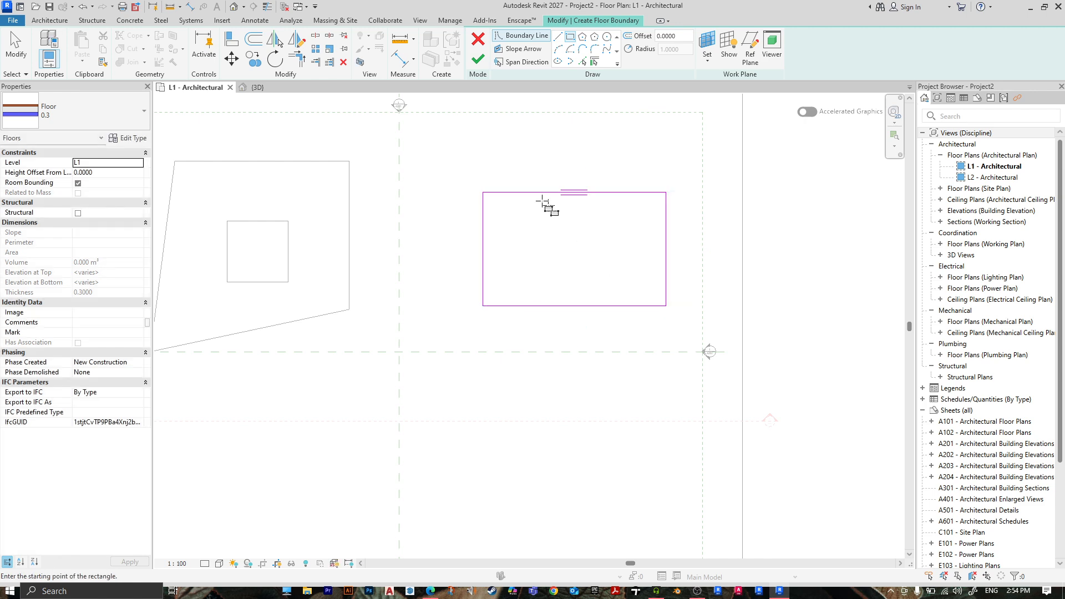
pyautogui.click(486, 61)
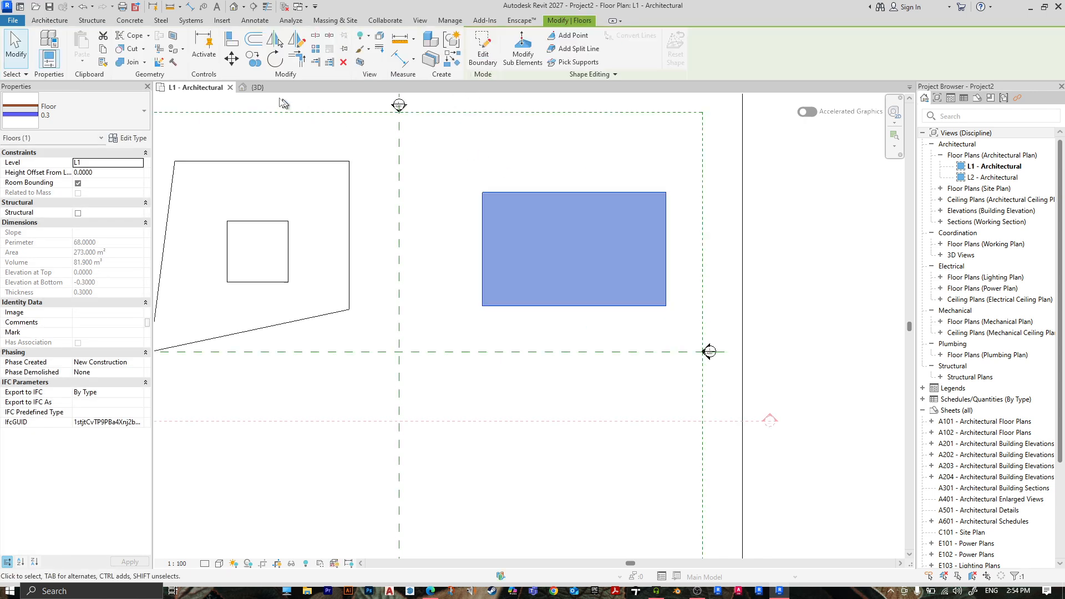
# - Examine the 0.3 floor's top surface, edges and thickness in the 3D view from several angles
pyautogui.click(262, 90)
pyautogui.moveTo(574, 401); pyautogui.dragTo(488, 316, button='middle')
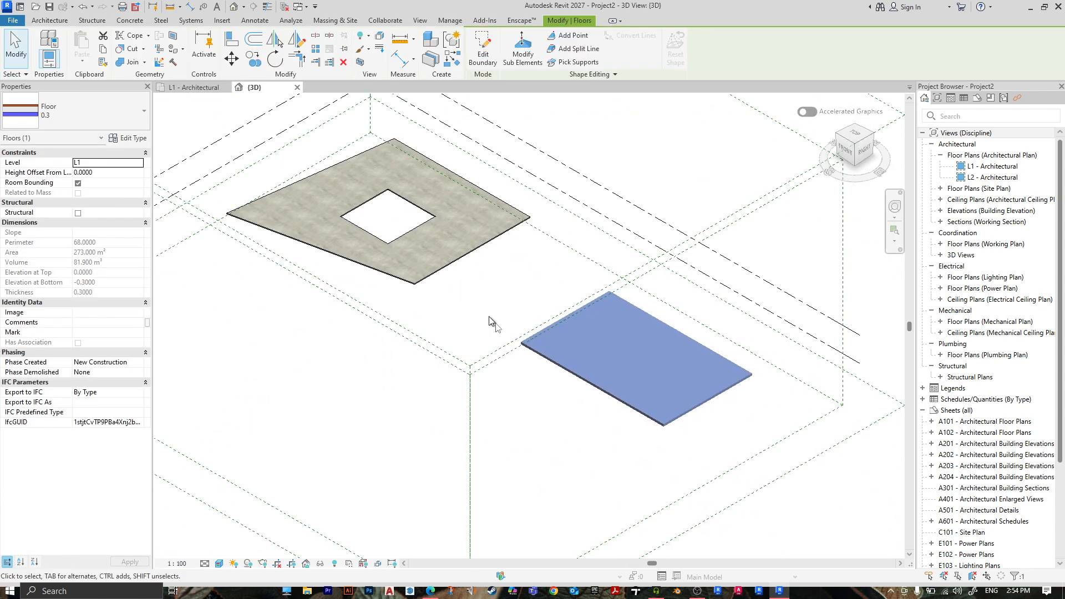
pyautogui.click(622, 447)
pyautogui.scroll(5, 693, 407)
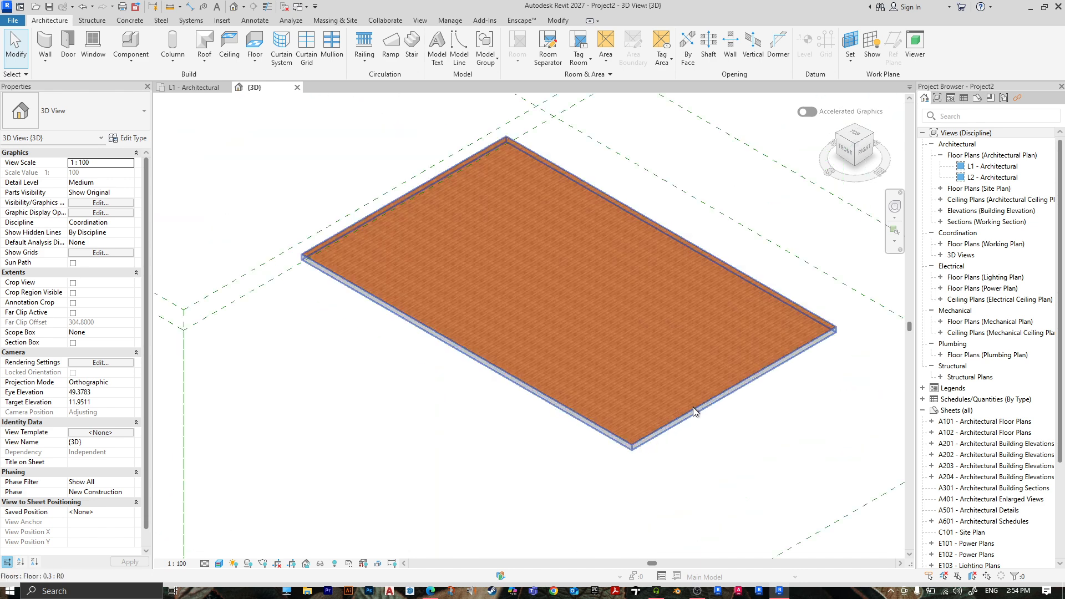
pyautogui.keyDown('shift'); pyautogui.moveTo(627, 461); pyautogui.dragTo(541, 394, button='middle'); pyautogui.keyUp('shift')
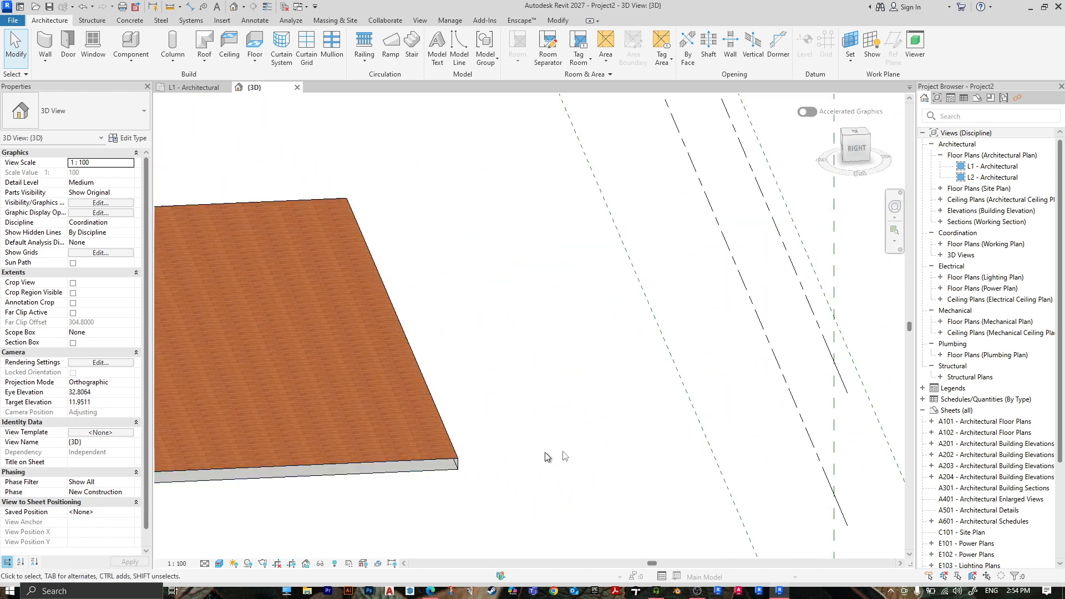
pyautogui.moveTo(547, 455); pyautogui.dragTo(622, 407, button='middle')
pyautogui.moveTo(335, 483); pyautogui.dragTo(692, 421, button='middle')
pyautogui.scroll(5, 455, 381)
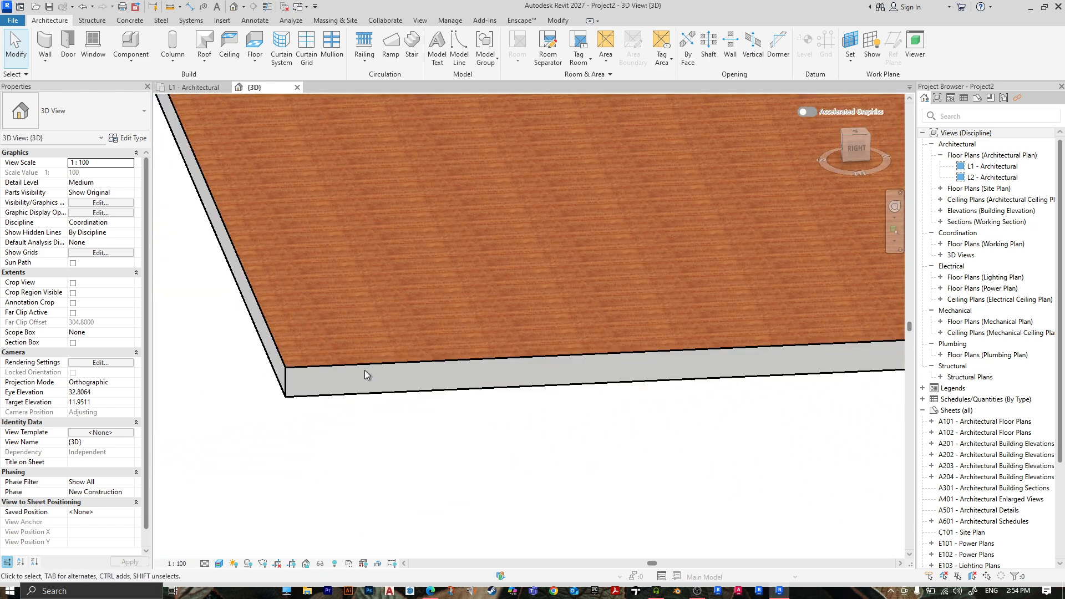
pyautogui.click(343, 368)
pyautogui.scroll(-5, 471, 444)
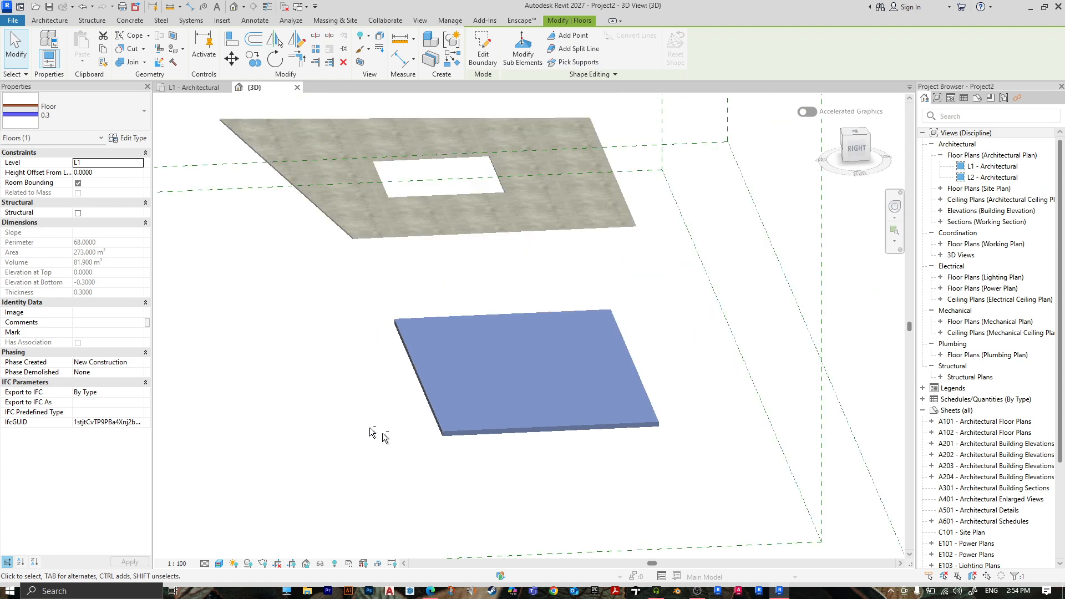
pyautogui.keyDown('shift'); pyautogui.moveTo(374, 433); pyautogui.dragTo(617, 375, button='middle'); pyautogui.keyUp('shift')
pyautogui.click(458, 496)
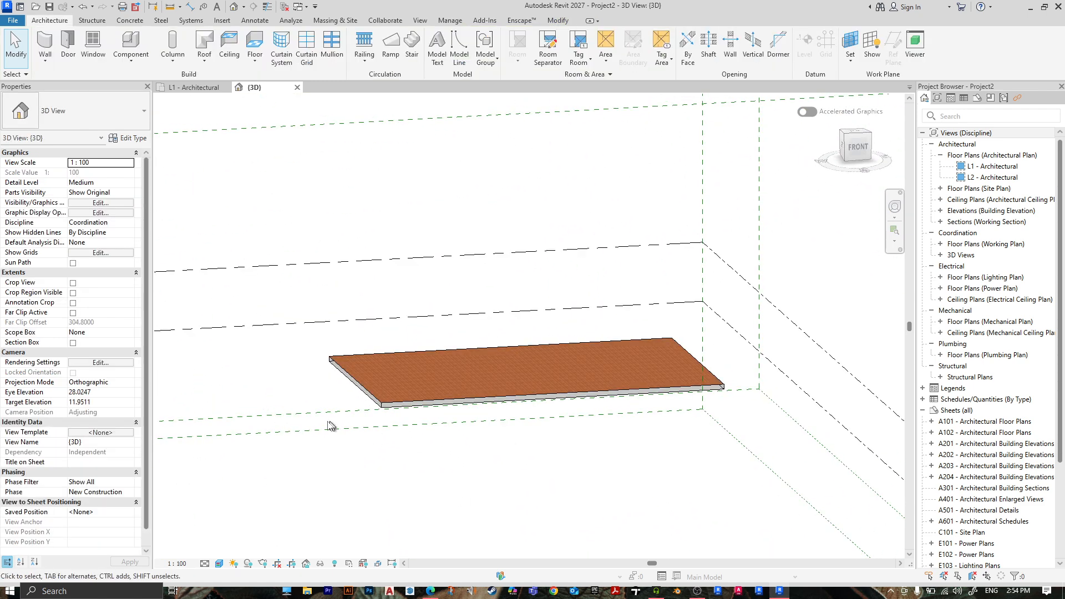
pyautogui.scroll(5, 331, 425)
pyautogui.scroll(-6, 427, 430)
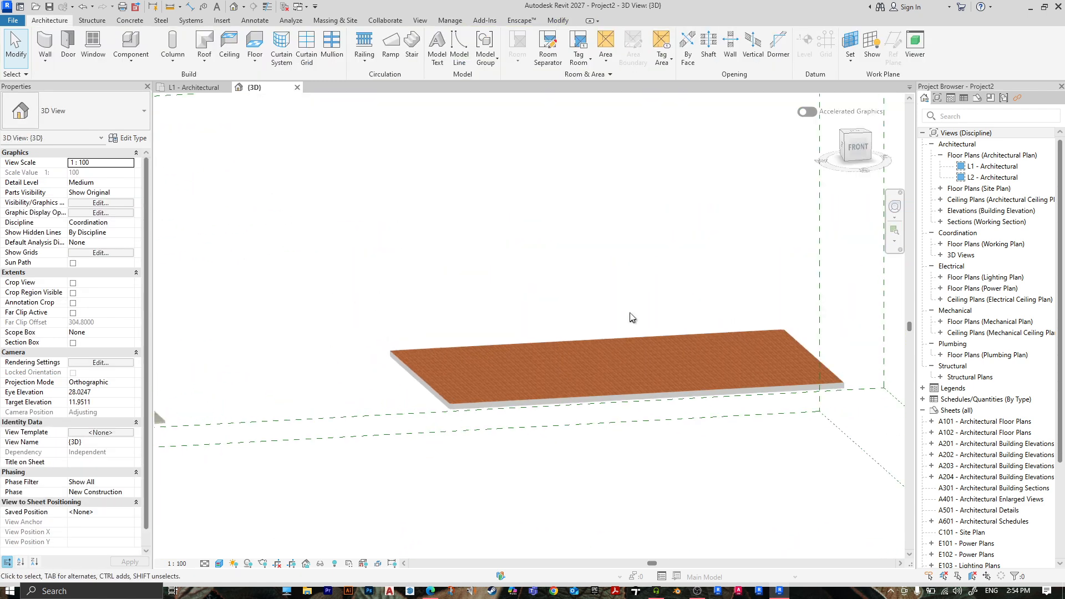
# - Edit the 0.3 floor's boundary in the L1 plan, moving its left edge outward to about 29 m width and its upper edge further up
pyautogui.click(203, 90)
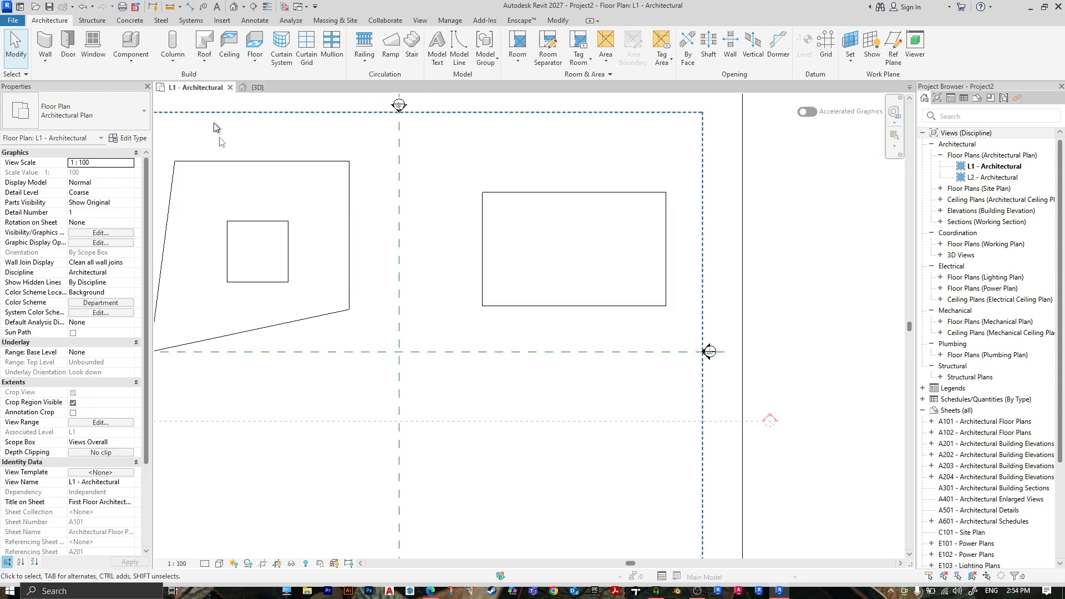
pyautogui.click(481, 237)
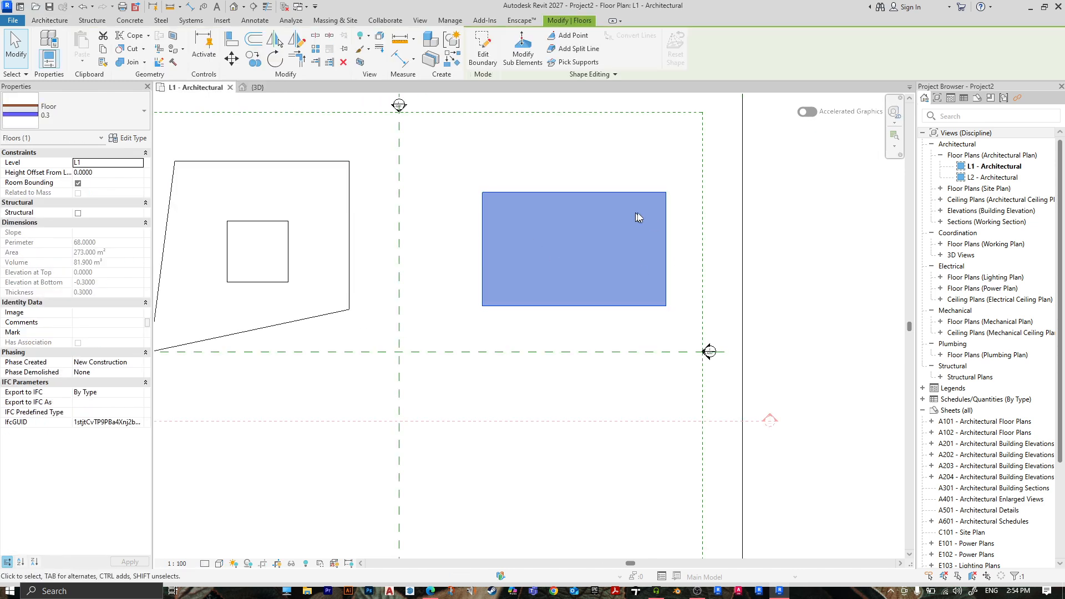
pyautogui.click(480, 67)
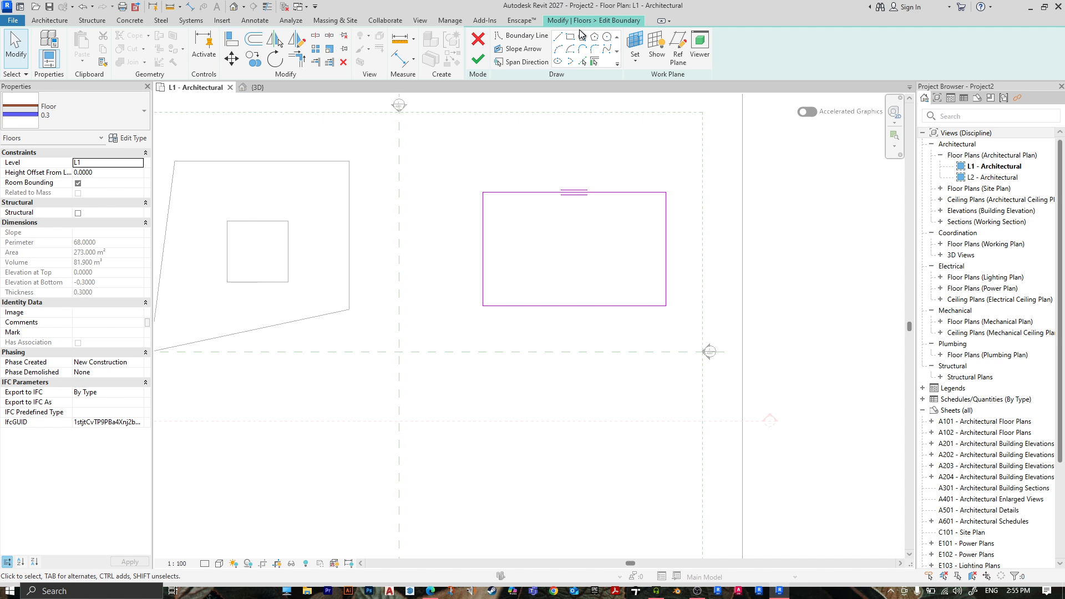
pyautogui.click(483, 233)
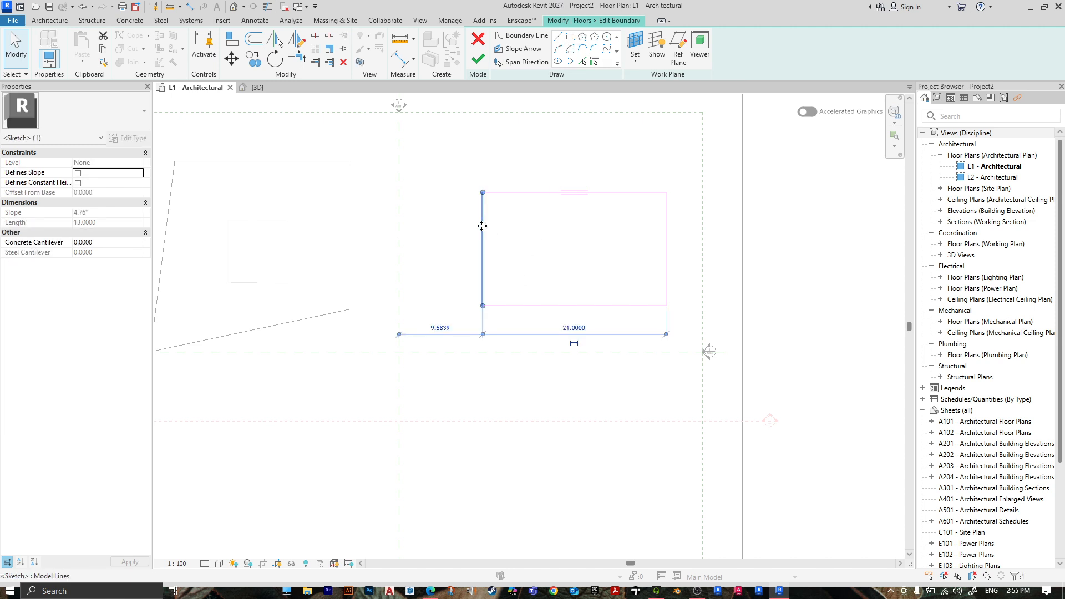
pyautogui.moveTo(483, 226); pyautogui.dragTo(413, 225)
pyautogui.click(559, 193)
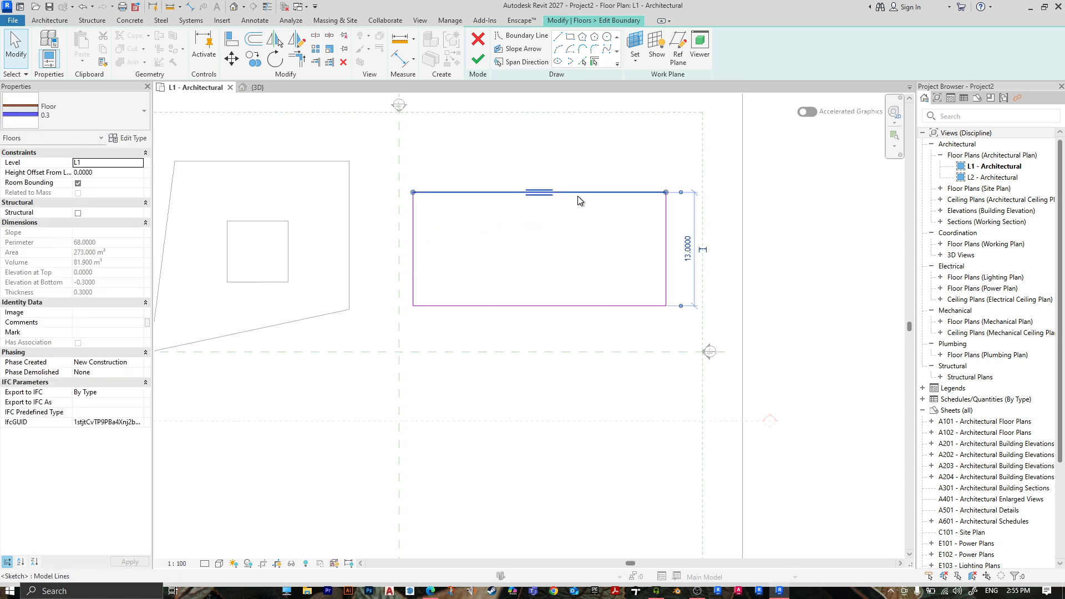
pyautogui.moveTo(579, 192); pyautogui.dragTo(598, 138)
# - Sketch a six-sided polygon opening inside the enlarged floor boundary and finish the boundary edit
pyautogui.click(583, 37)
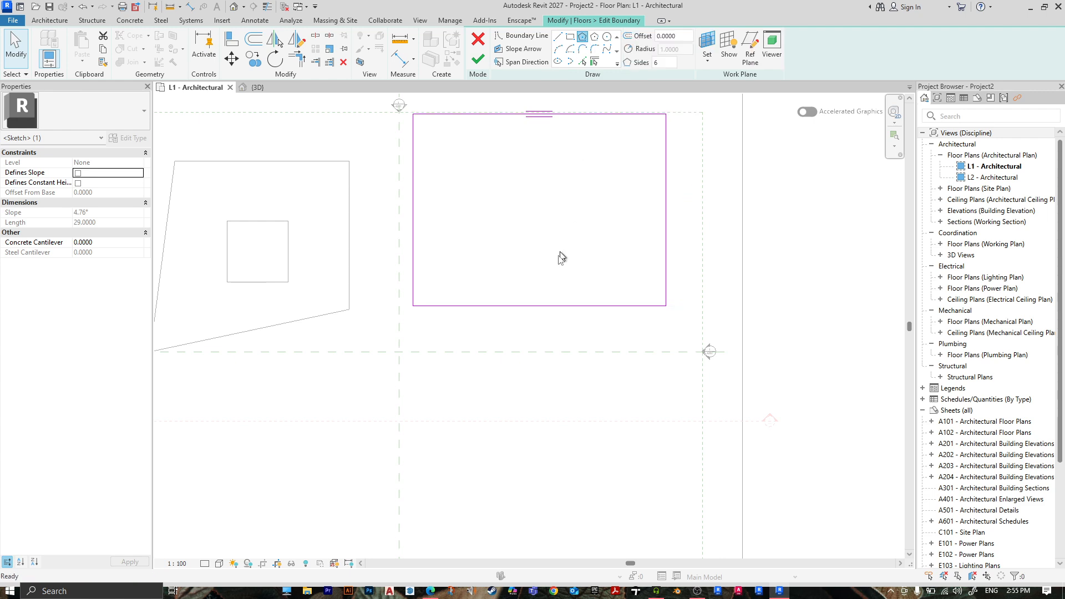
pyautogui.click(533, 202)
pyautogui.click(570, 198)
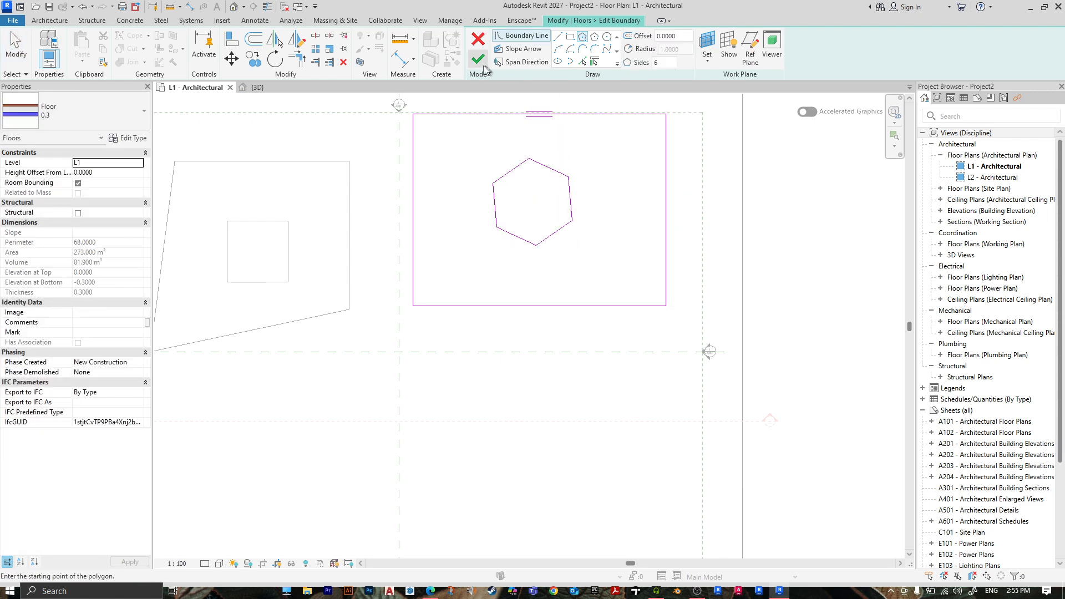
pyautogui.click(478, 59)
# - Examine the enlarged floor and its hexagonal opening beside the first floor in the 3D view
pyautogui.click(255, 87)
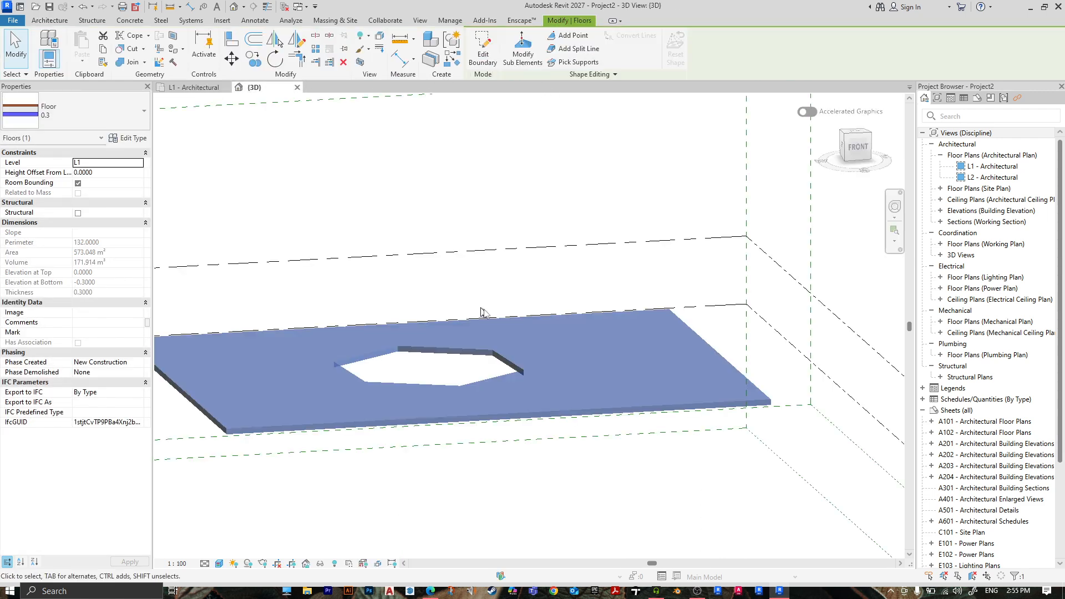
pyautogui.click(506, 190)
pyautogui.scroll(-3, 499, 376)
pyautogui.keyDown('shift'); pyautogui.moveTo(497, 373); pyautogui.dragTo(455, 462, button='middle'); pyautogui.keyUp('shift')
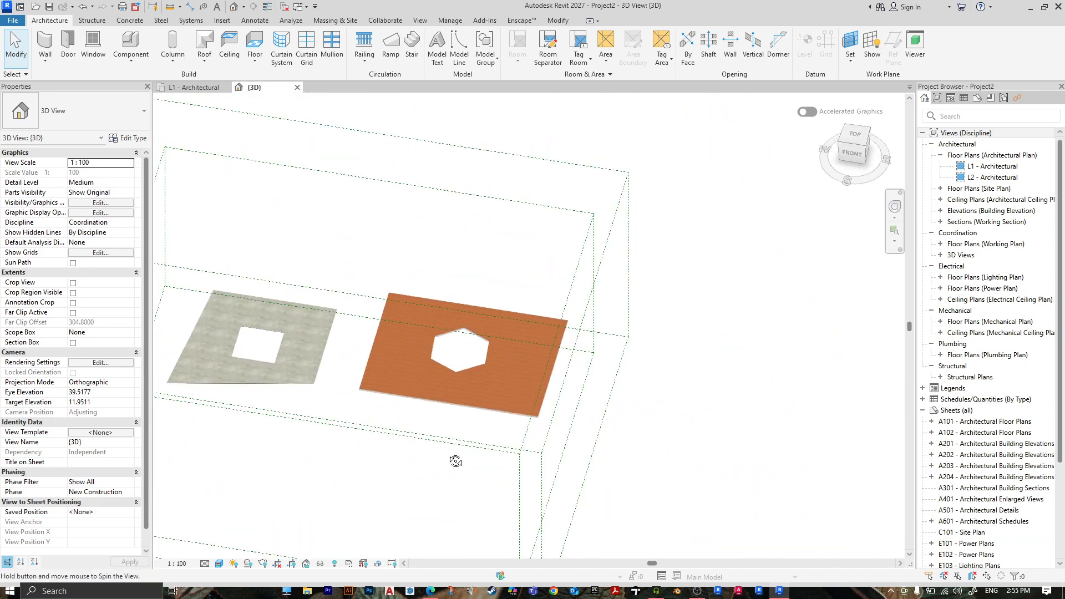